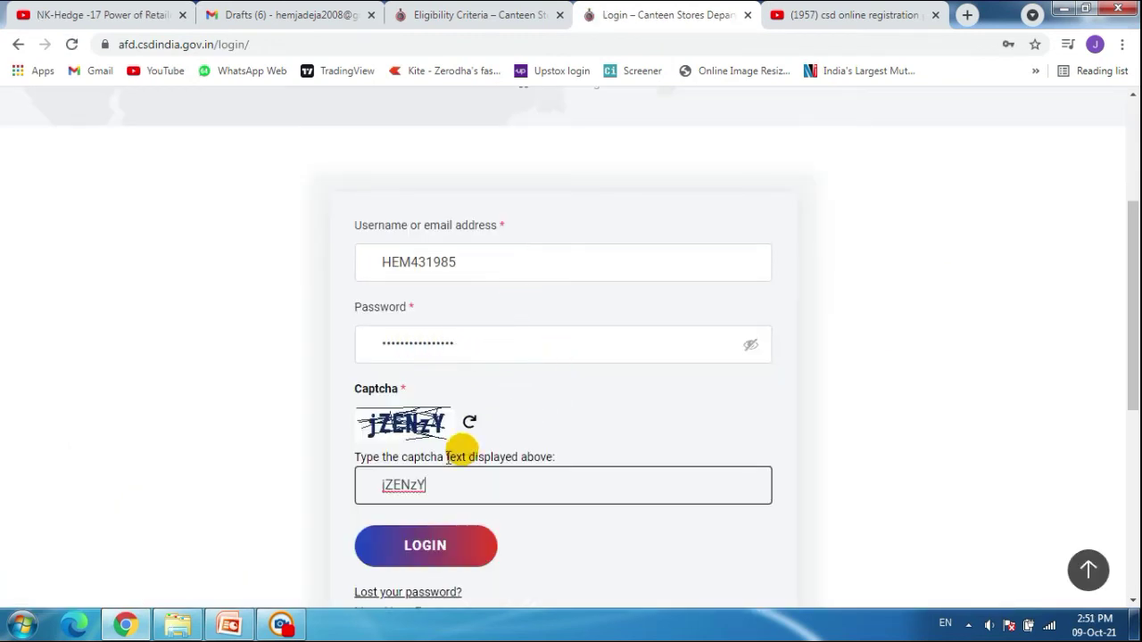
# Step: Submit the completed login form and look over the shop's product search and the first car listings
pyautogui.click(425, 547)
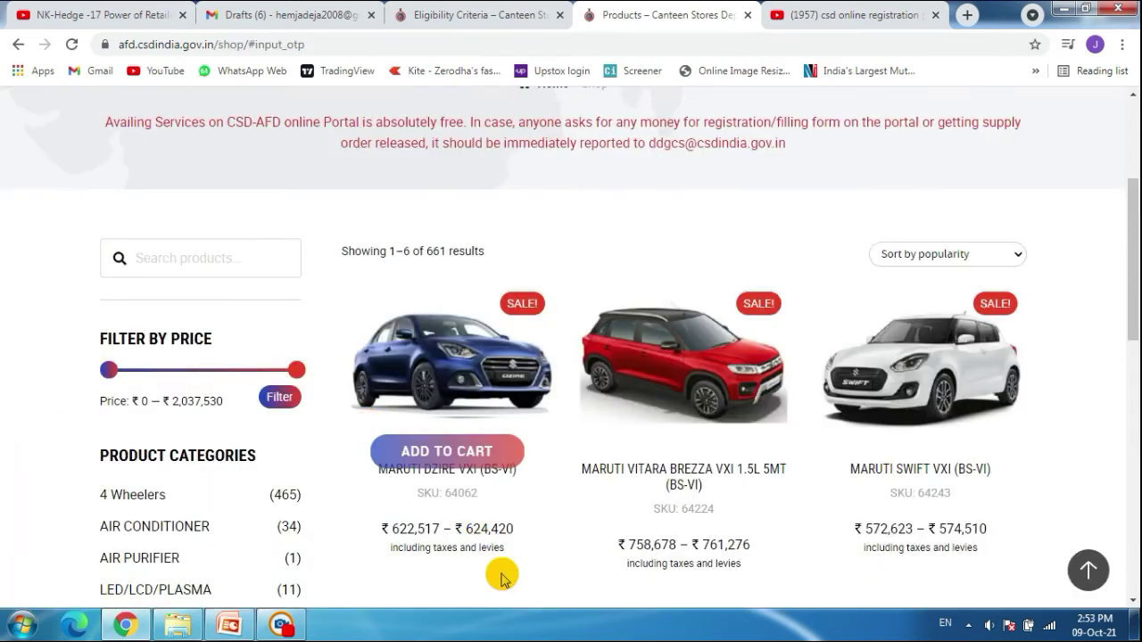
pyautogui.scroll(1, 3, 456)
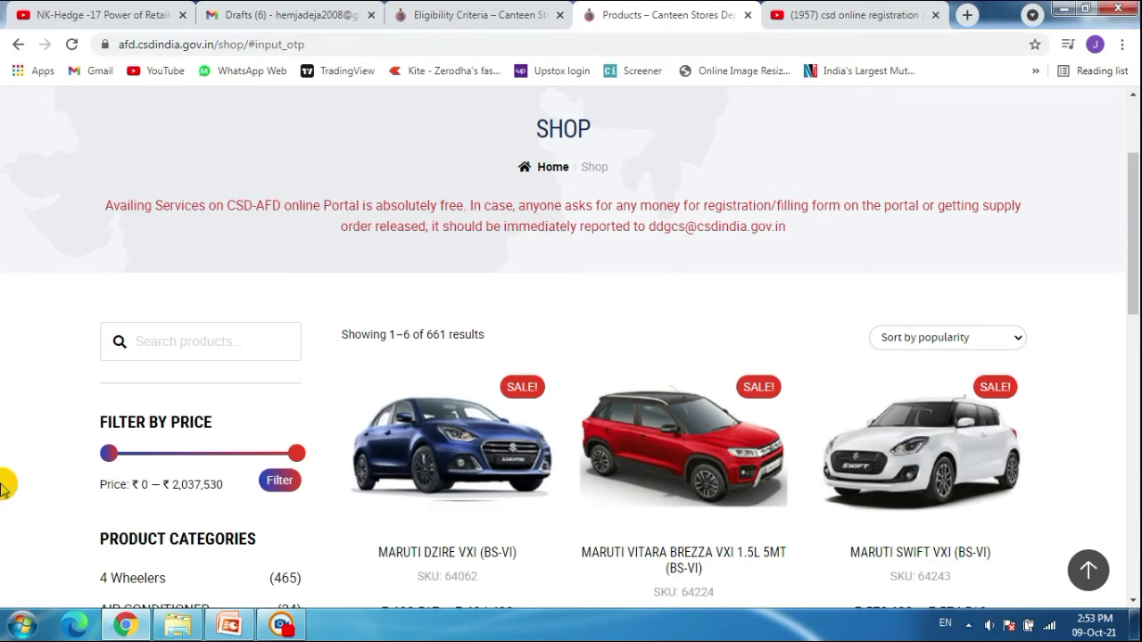
pyautogui.click(174, 342)
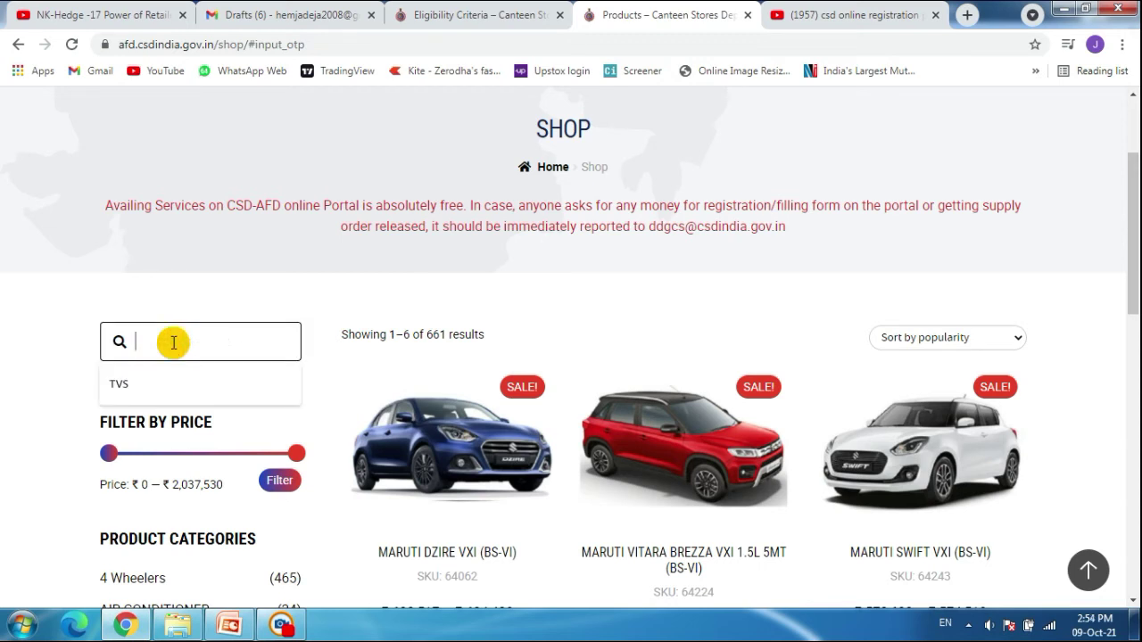
pyautogui.moveTo(469, 585)
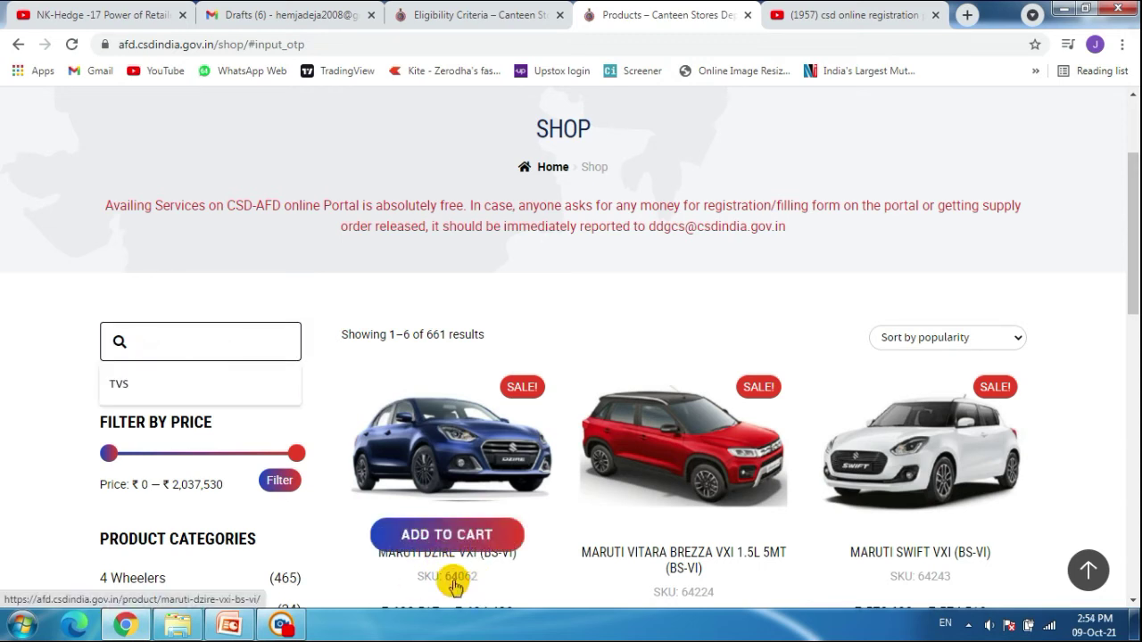
pyautogui.moveTo(760, 520)
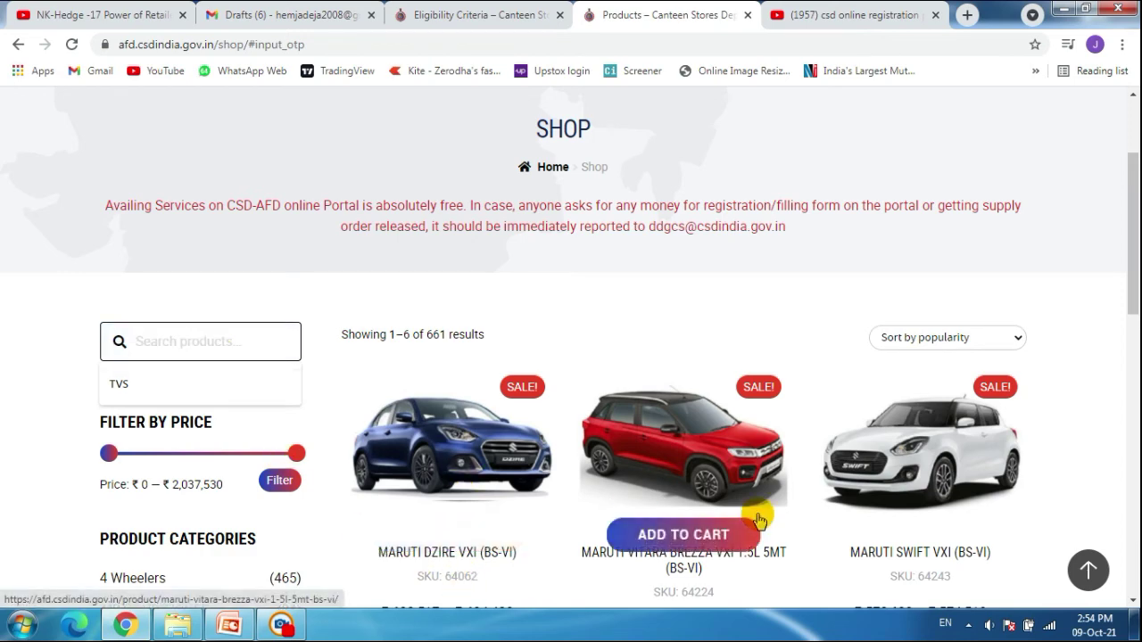
# Step: Check the four-wheeler eligibility criteria for each pay band's cost limit and periodicity, and return to the product listing
pyautogui.hotkey('ctrl', 'shift', 'Tab')
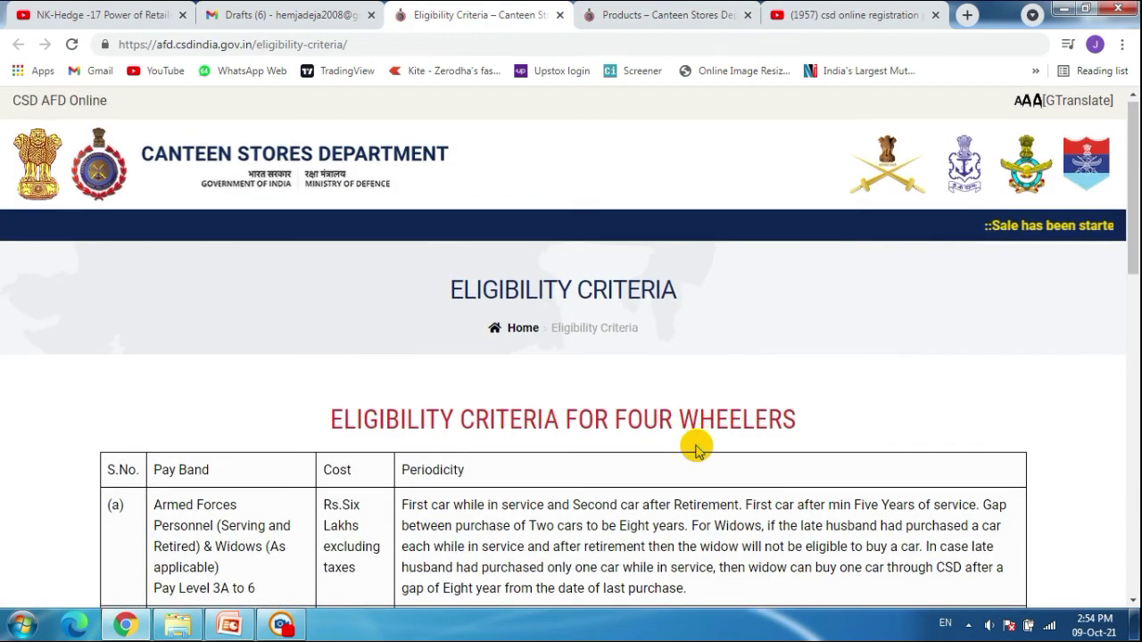
pyautogui.scroll(-4, 696, 450)
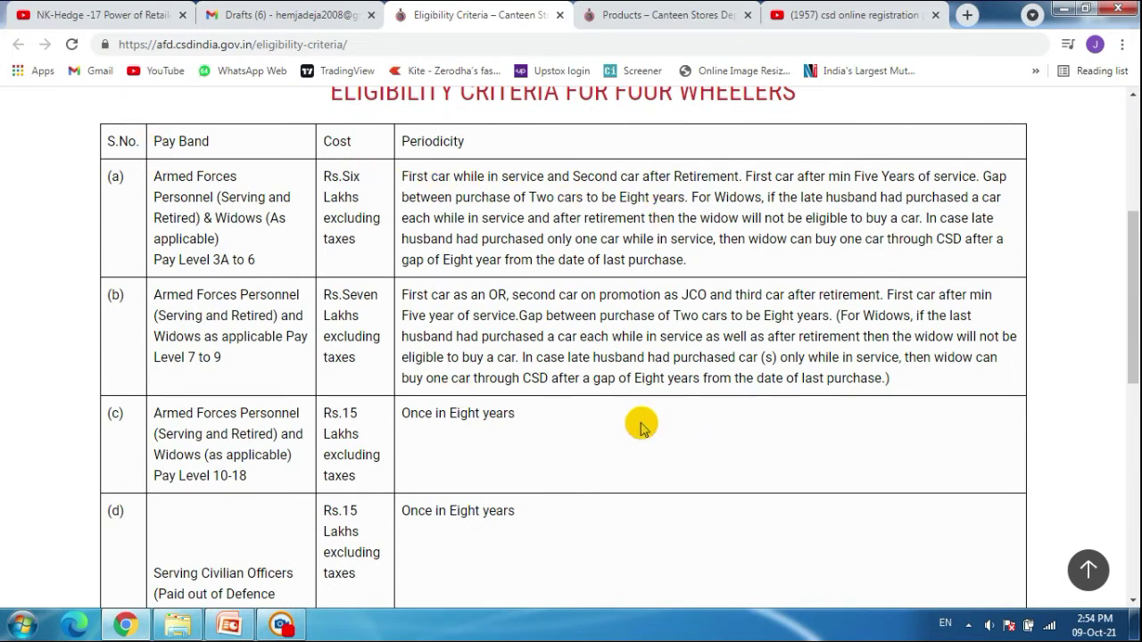
pyautogui.hotkey('ctrl', 'Tab')
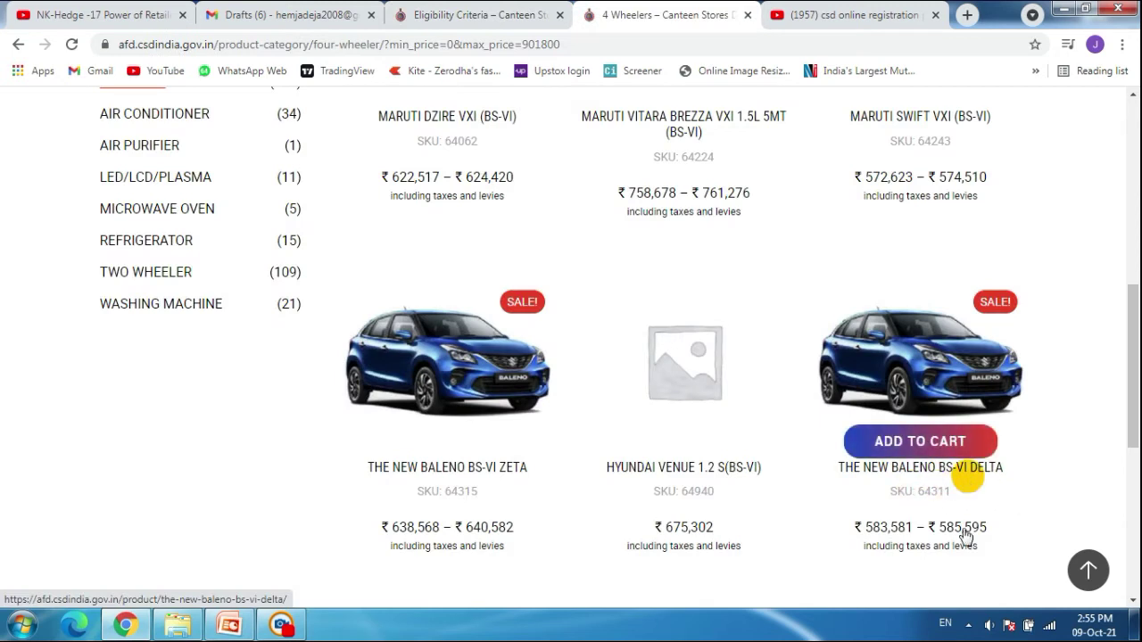
# Step: Open THE NEW BALENO BS-VI DELTA product and choose METALLIC MAGMA GRAY as its color
pyautogui.click(921, 385)
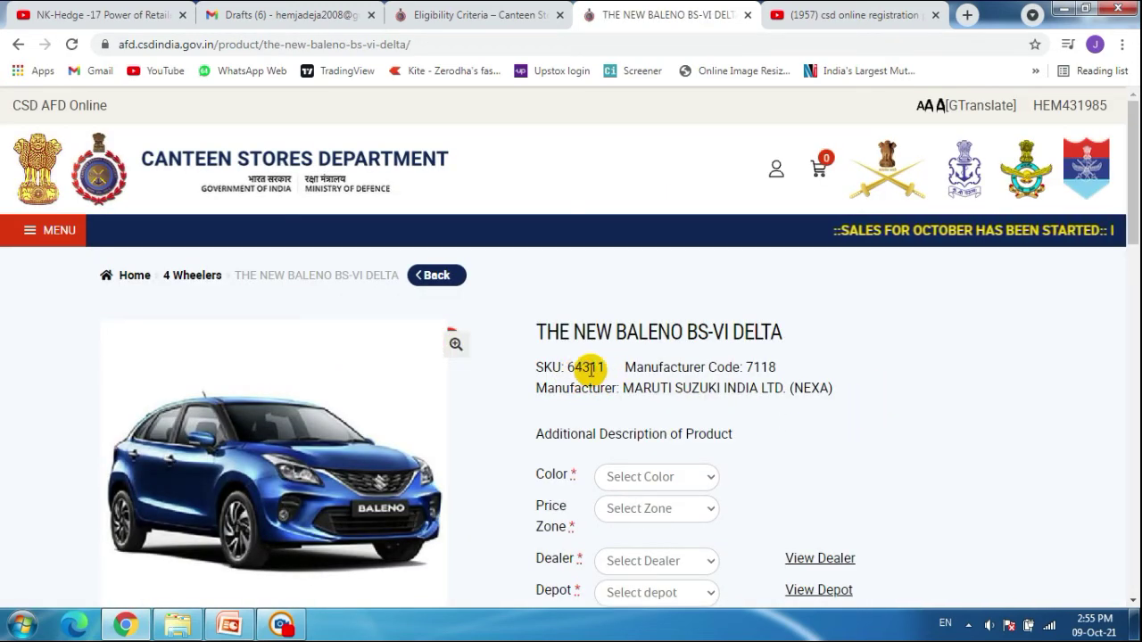
pyautogui.scroll(-1, 592, 376)
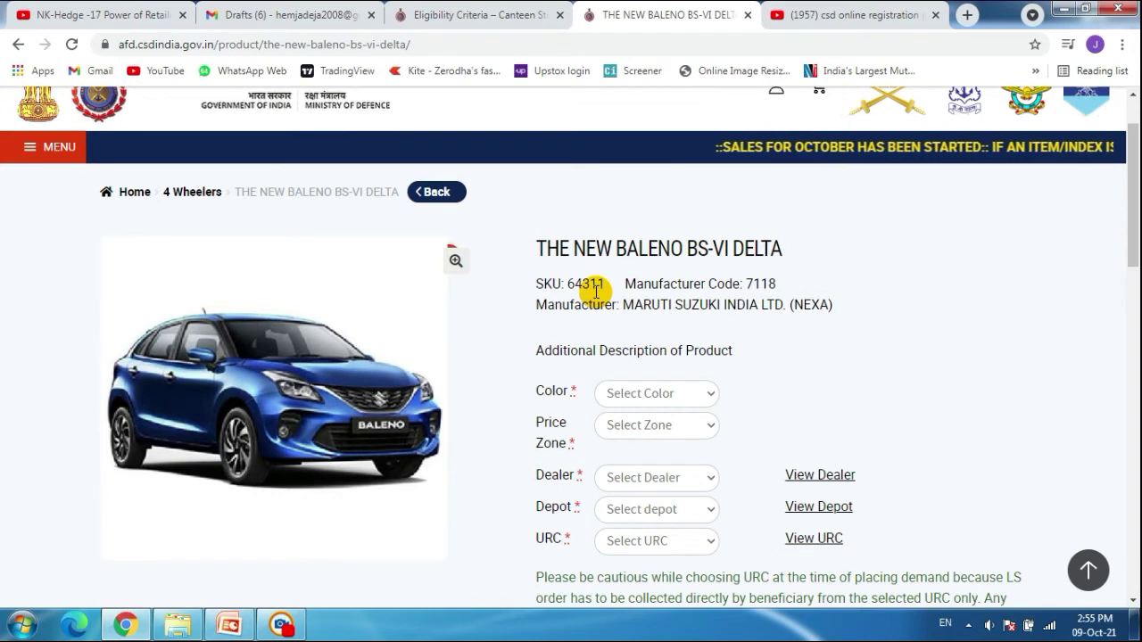
pyautogui.click(635, 393)
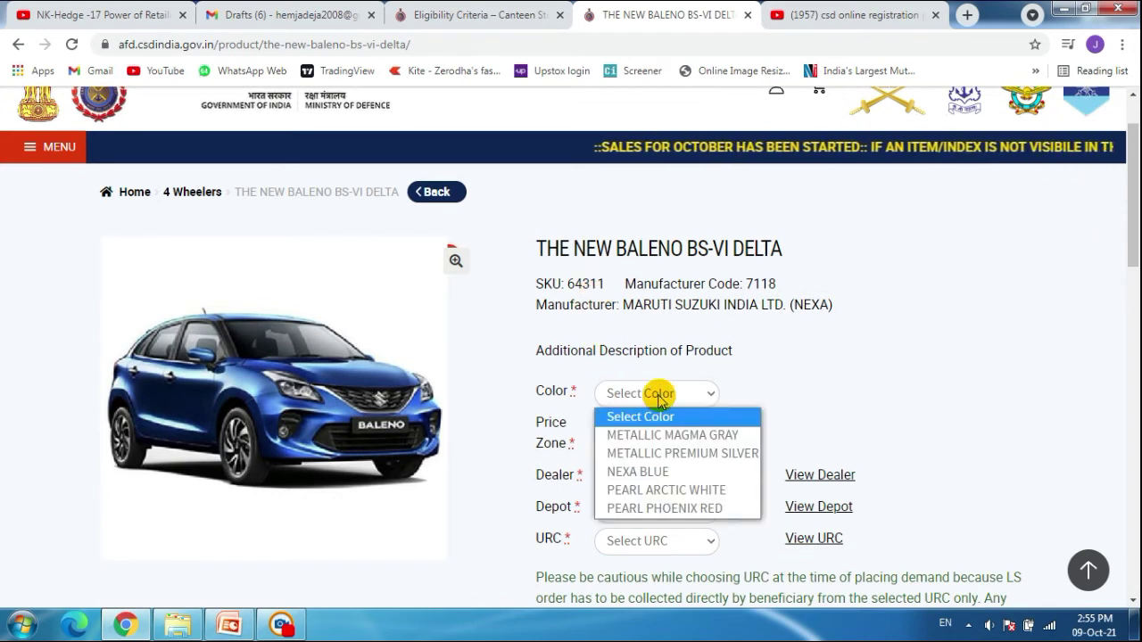
pyautogui.click(665, 436)
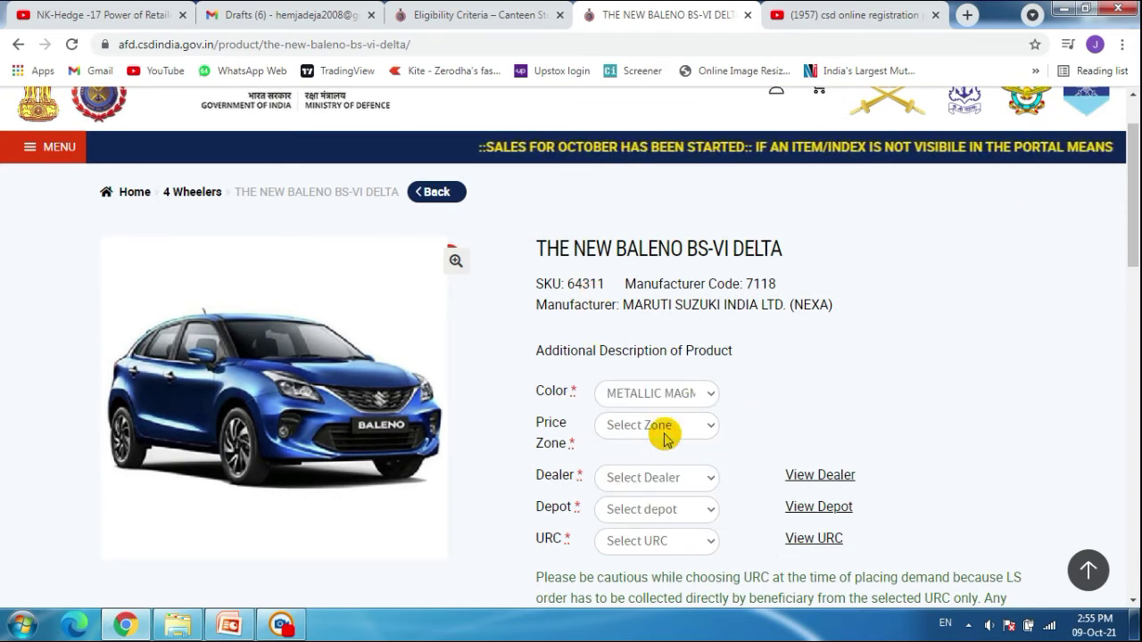
# Step: Set the car's price zone to Gujarat and its dealer to K D MOTORS
pyautogui.scroll(-2, 714, 348)
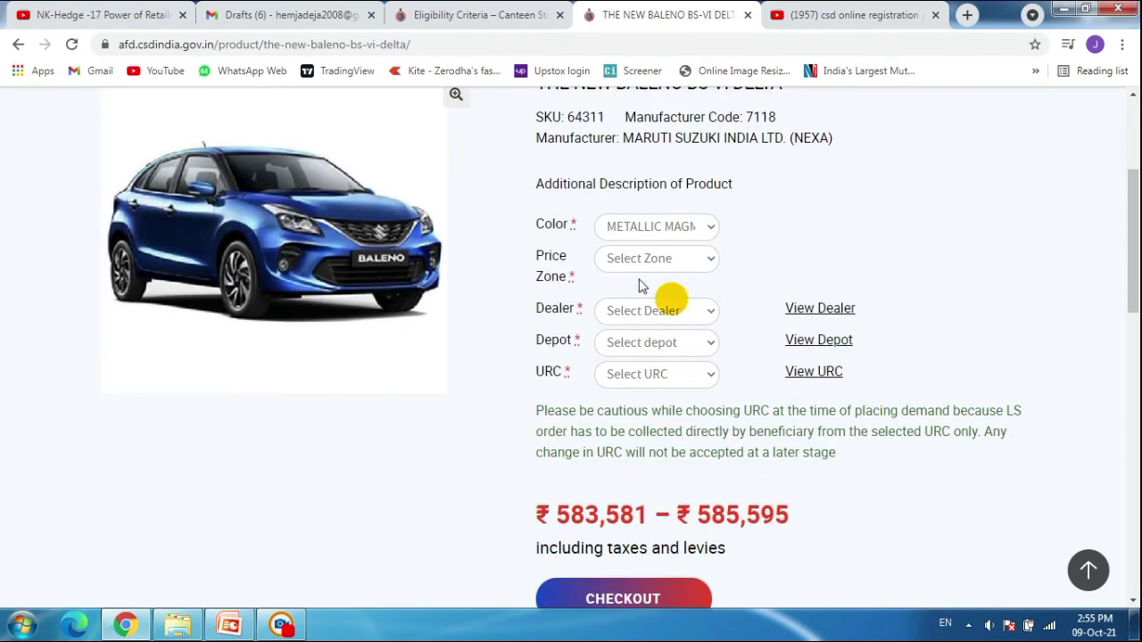
pyautogui.click(651, 263)
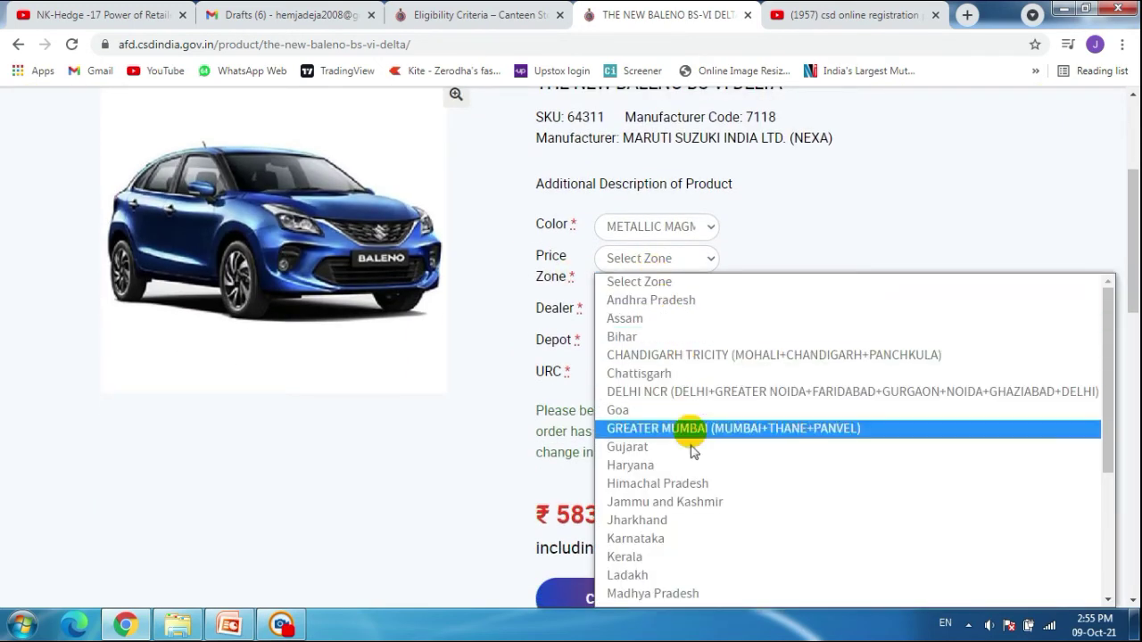
pyautogui.click(636, 452)
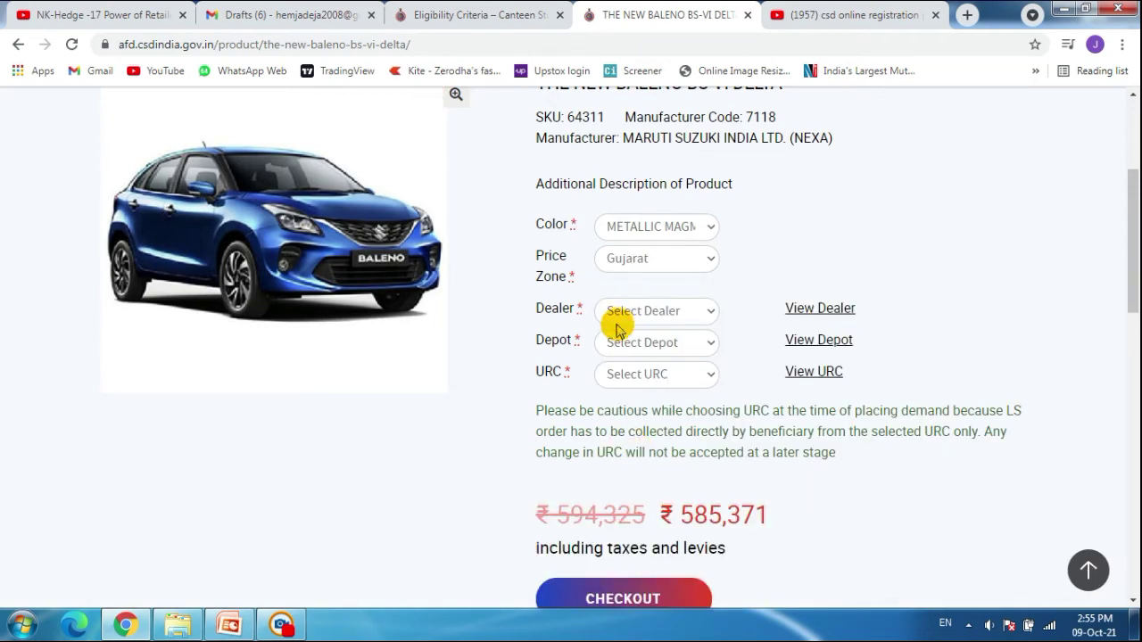
pyautogui.click(621, 319)
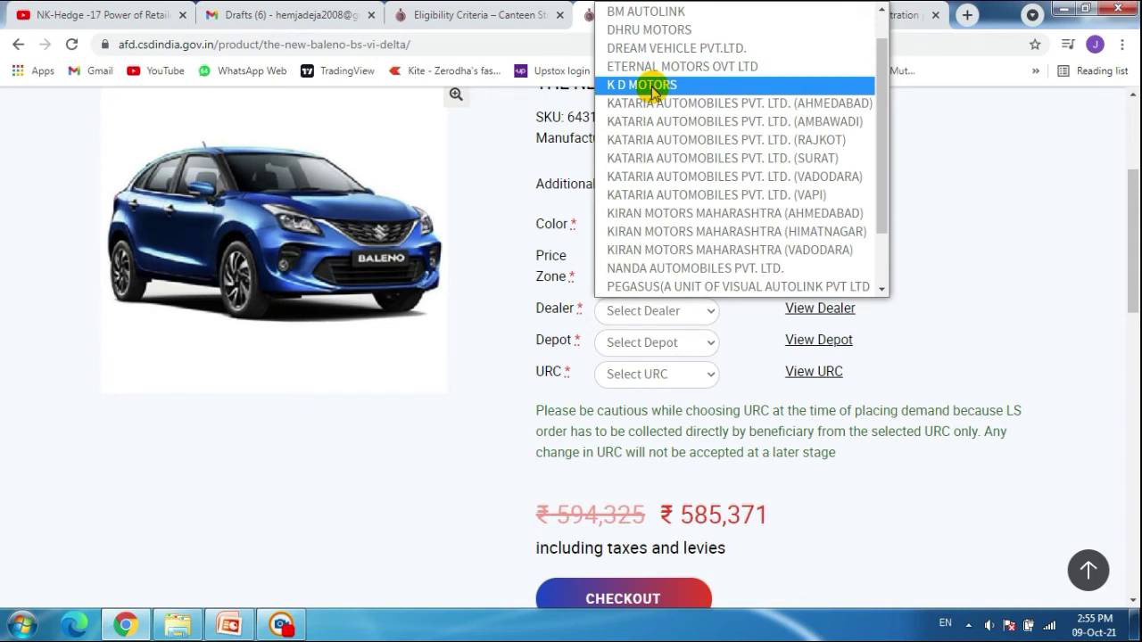
pyautogui.scroll(1, 883, 125)
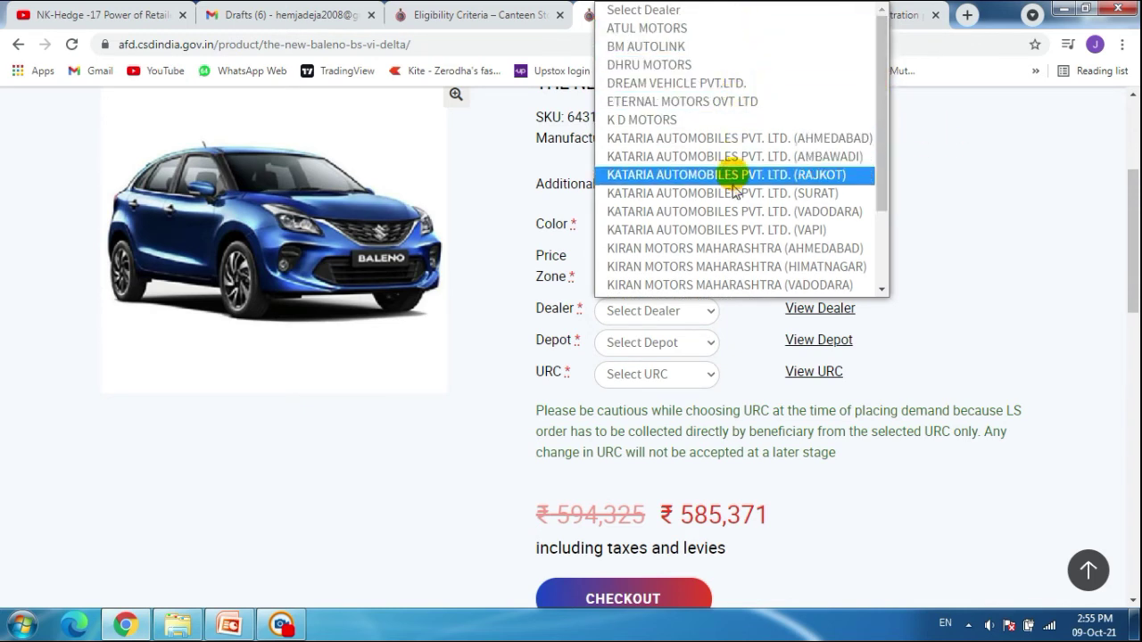
pyautogui.moveTo(884, 179); pyautogui.dragTo(890, 143)
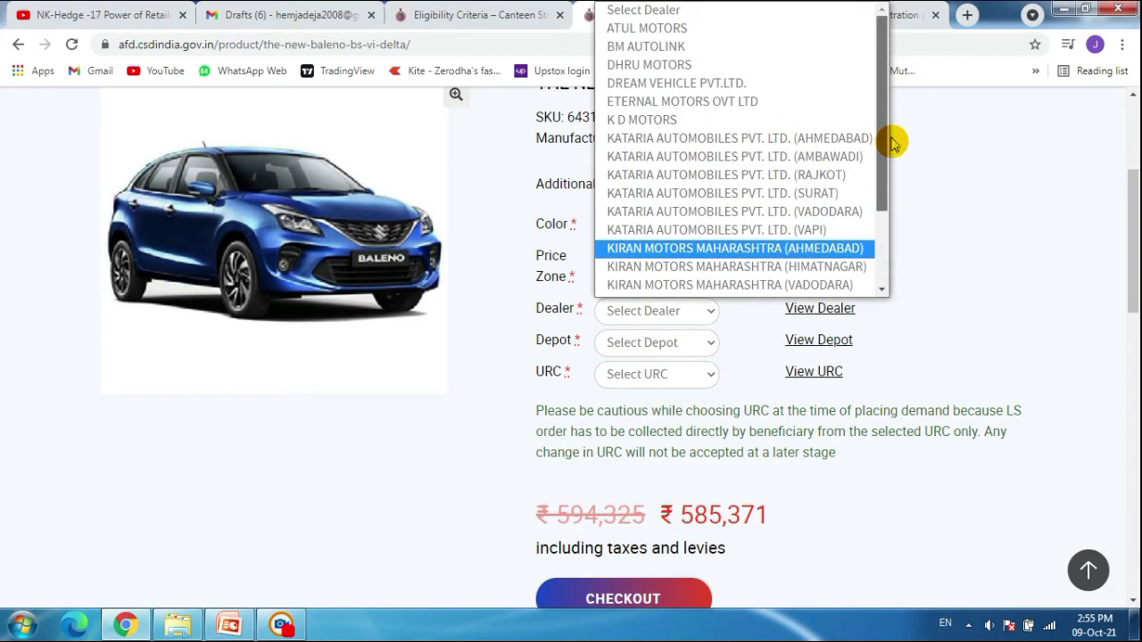
pyautogui.click(660, 120)
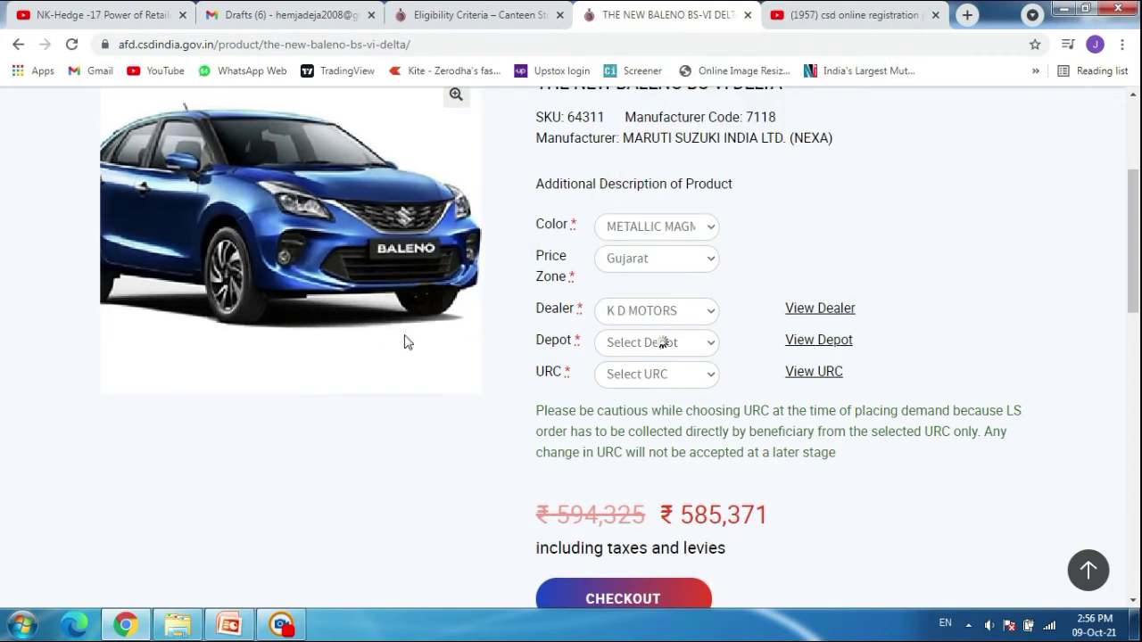
# Step: Select AHMEDABAD as the depot and 27 WING AIR FORCE as the URC
pyautogui.click(651, 343)
pyautogui.click(646, 384)
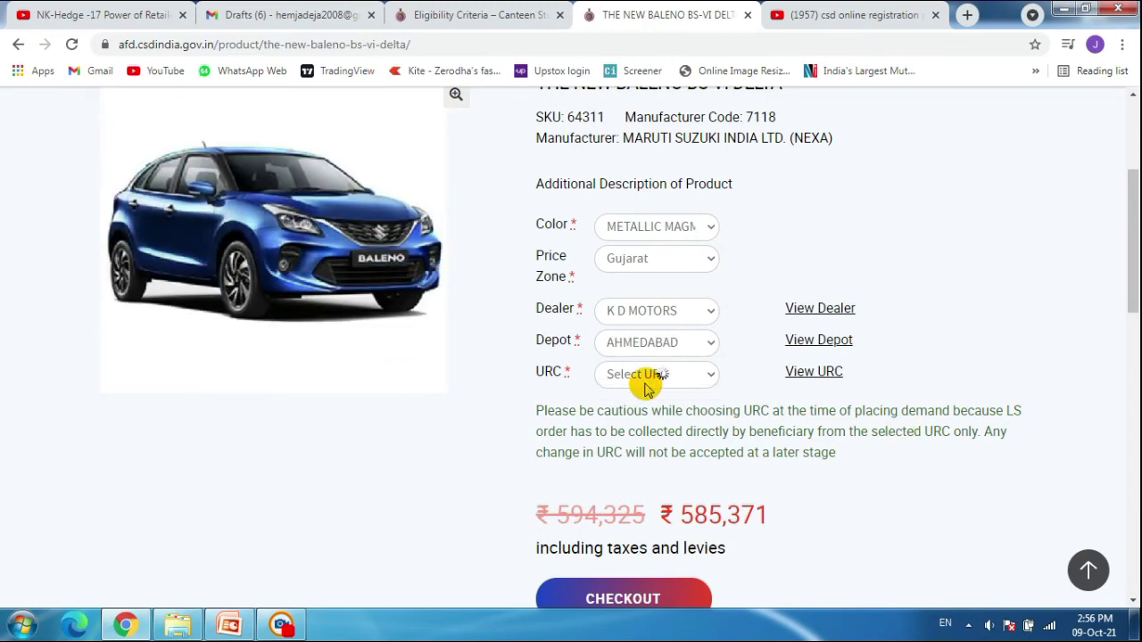
pyautogui.click(670, 382)
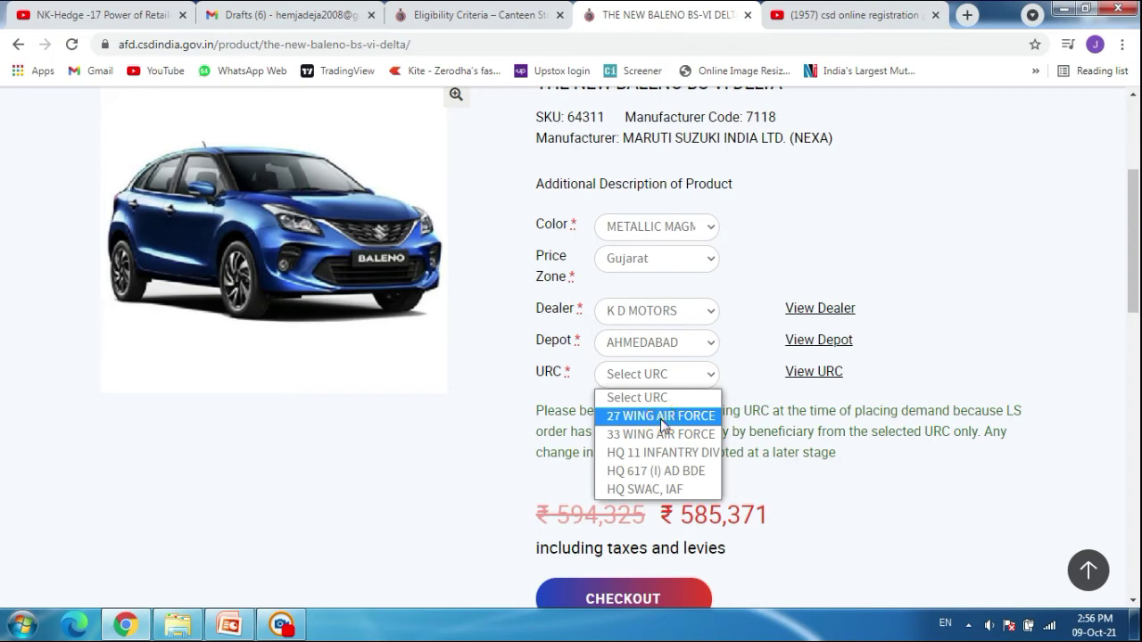
pyautogui.click(663, 418)
pyautogui.scroll(-1, 704, 460)
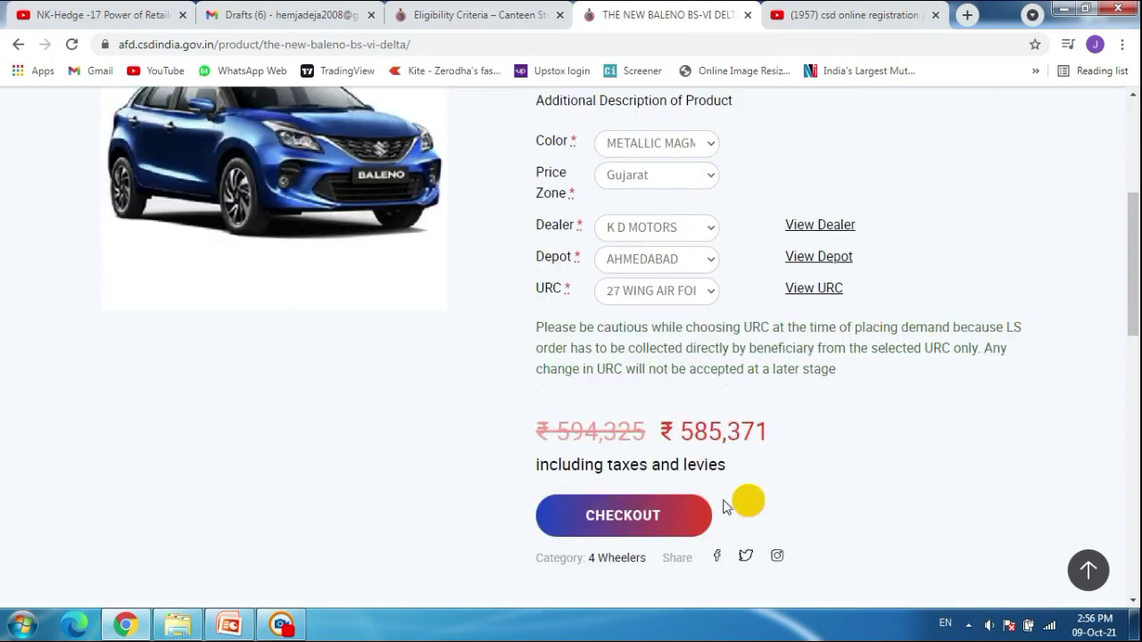
# Step: Proceed to checkout with the configured car and review the payment notice, beneficiary details and price breakdown
pyautogui.click(623, 515)
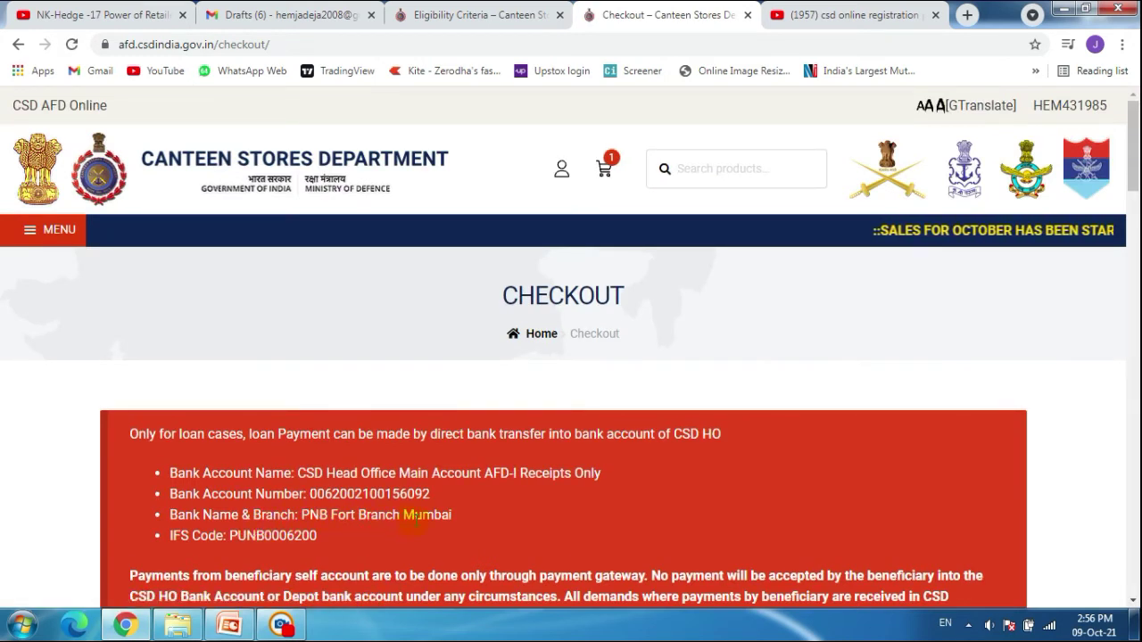
pyautogui.scroll(-1, 406, 473)
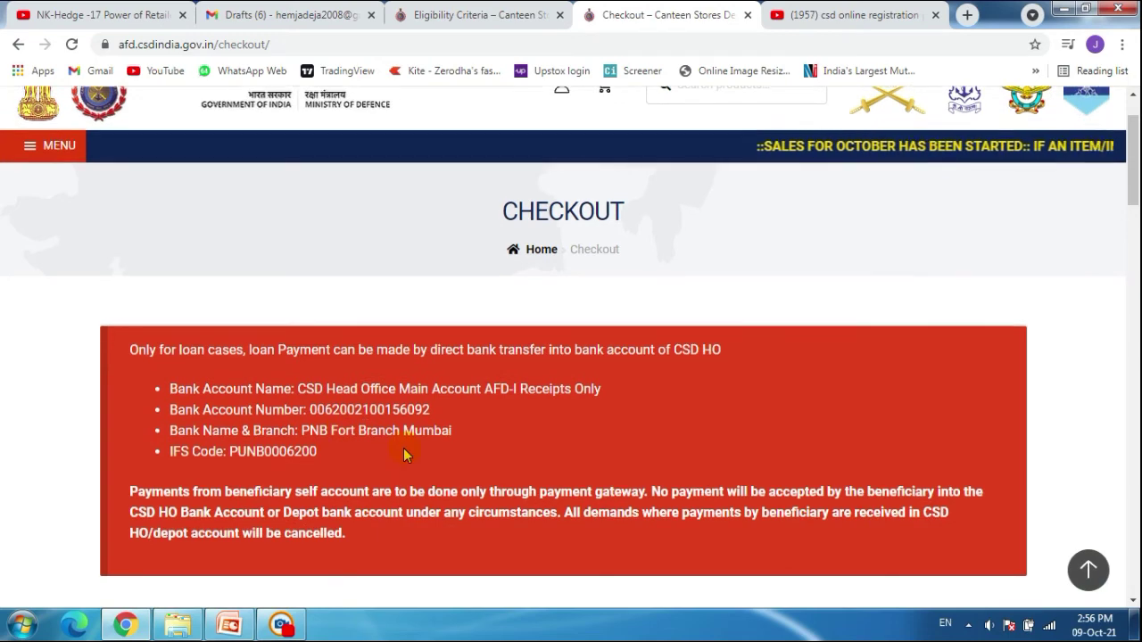
pyautogui.scroll(-4, 405, 455)
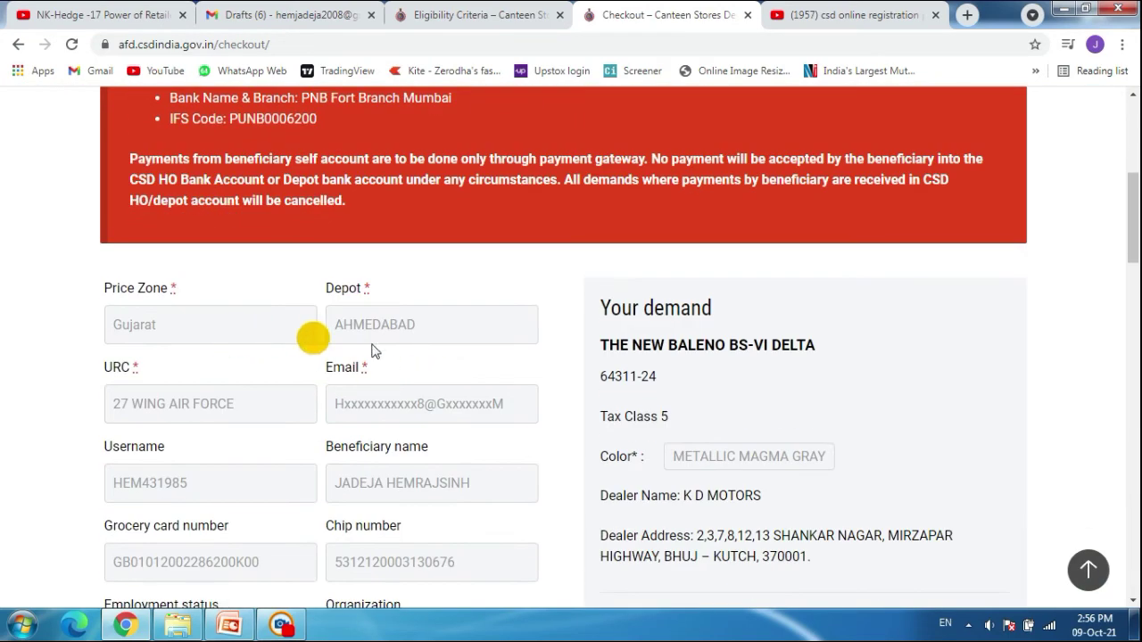
pyautogui.scroll(-2, 377, 487)
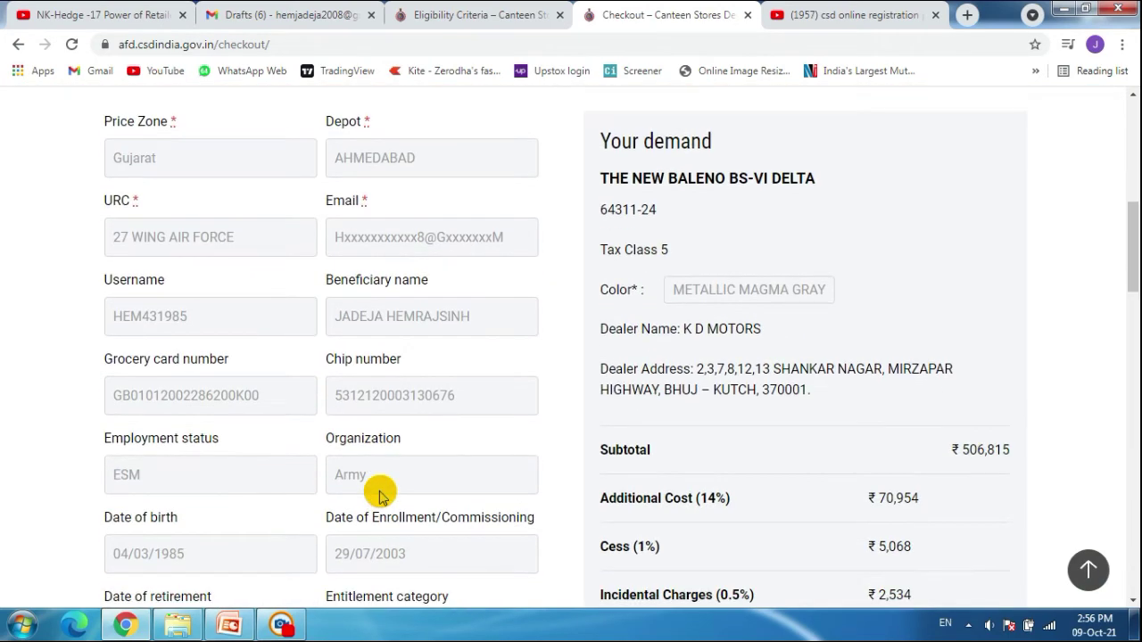
pyautogui.scroll(-1, 380, 491)
pyautogui.scroll(-3, 775, 477)
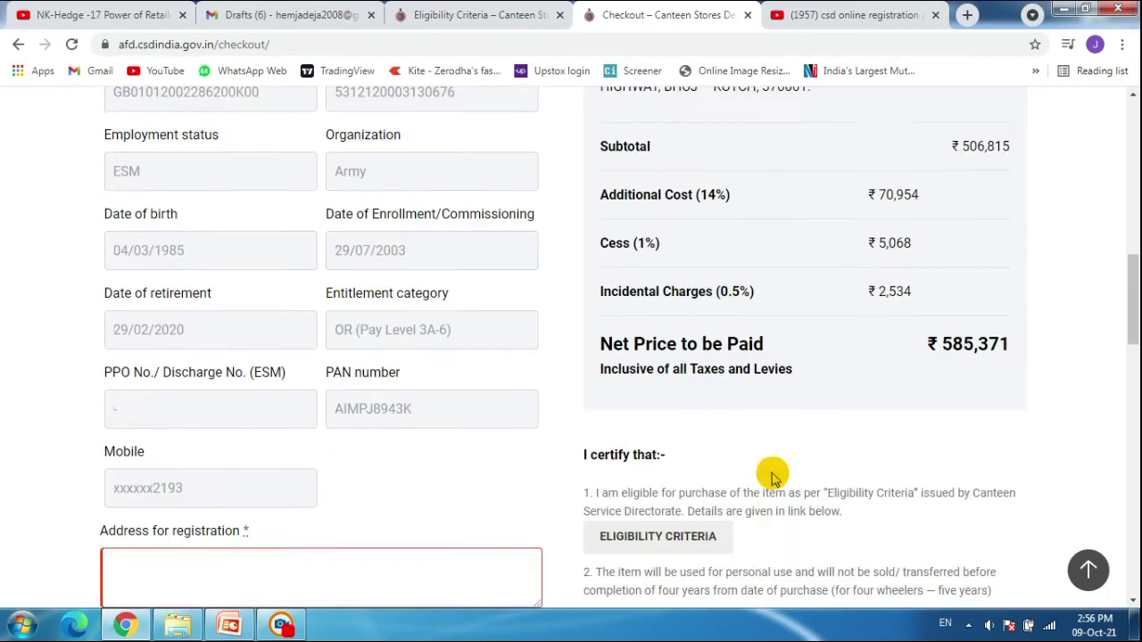
# Step: Fill in the address for registration, town, pin code and state from the saved address
pyautogui.scroll(-2, 772, 475)
pyautogui.click(255, 383)
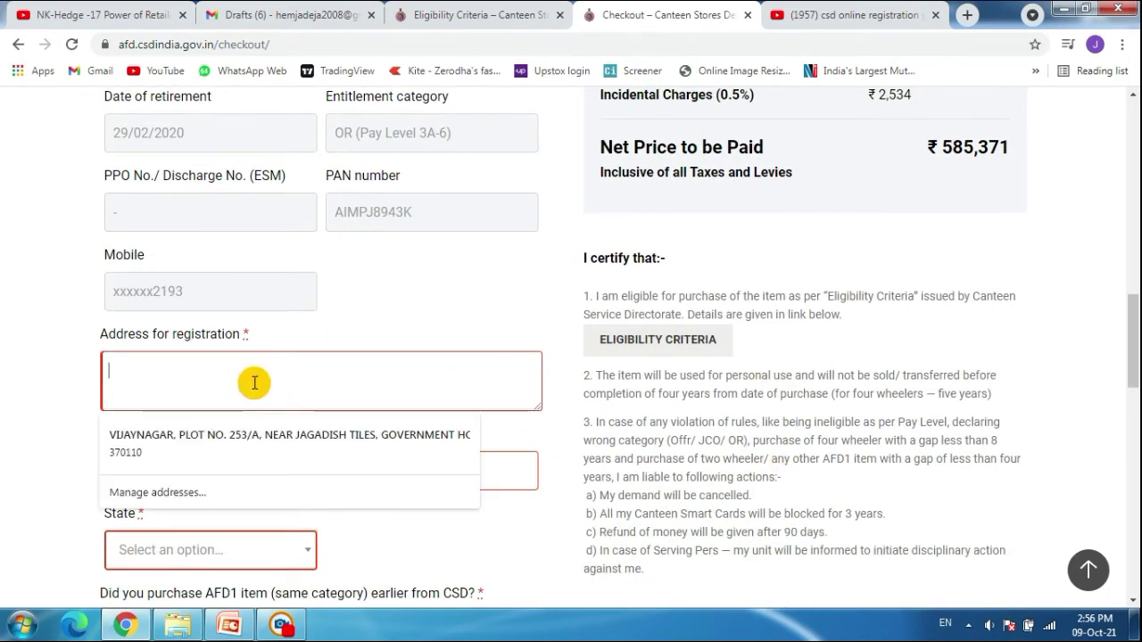
pyautogui.click(223, 439)
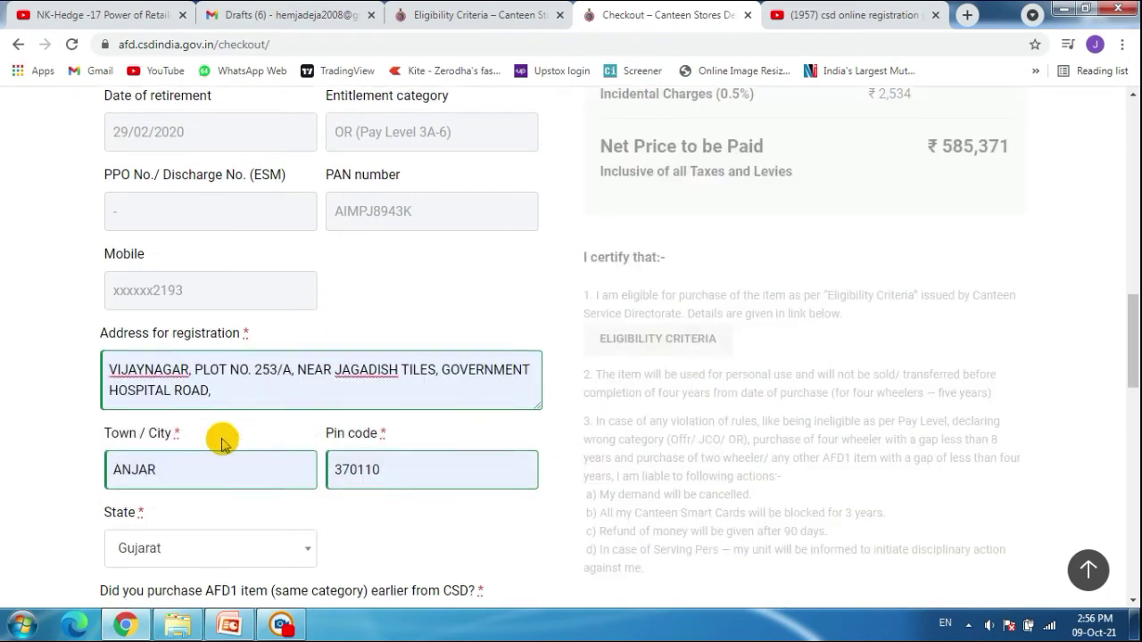
# Step: Answer No to having purchased an AFD1 item of the same category earlier and set the pay level to 3A
pyautogui.scroll(-1, 396, 420)
pyautogui.scroll(-2, 313, 324)
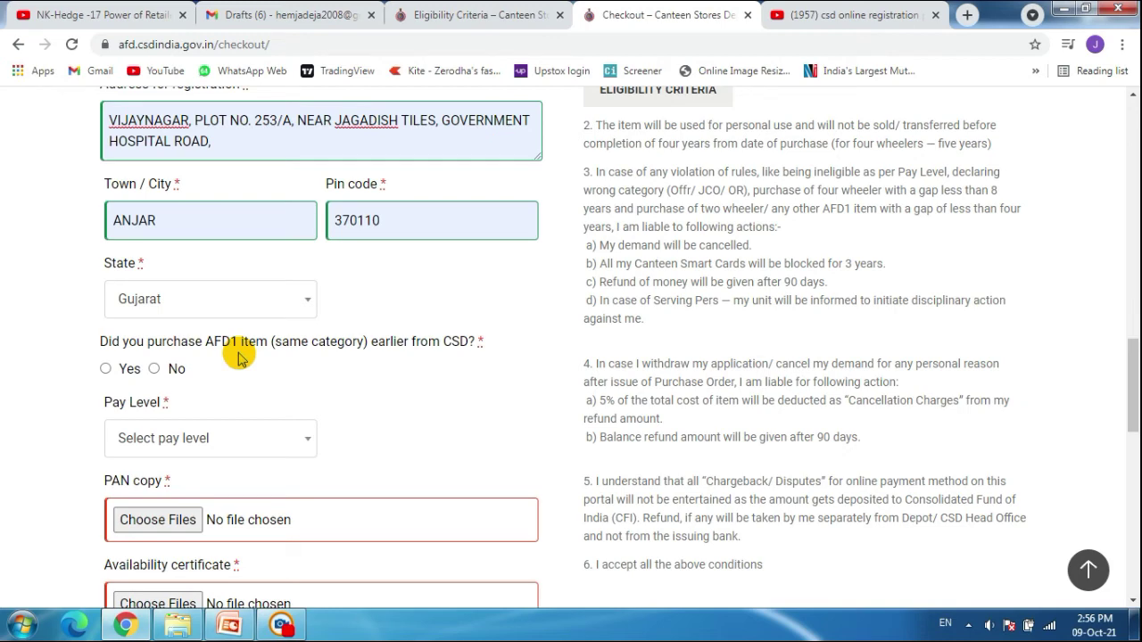
pyautogui.click(154, 369)
pyautogui.scroll(-2, 225, 358)
pyautogui.click(225, 357)
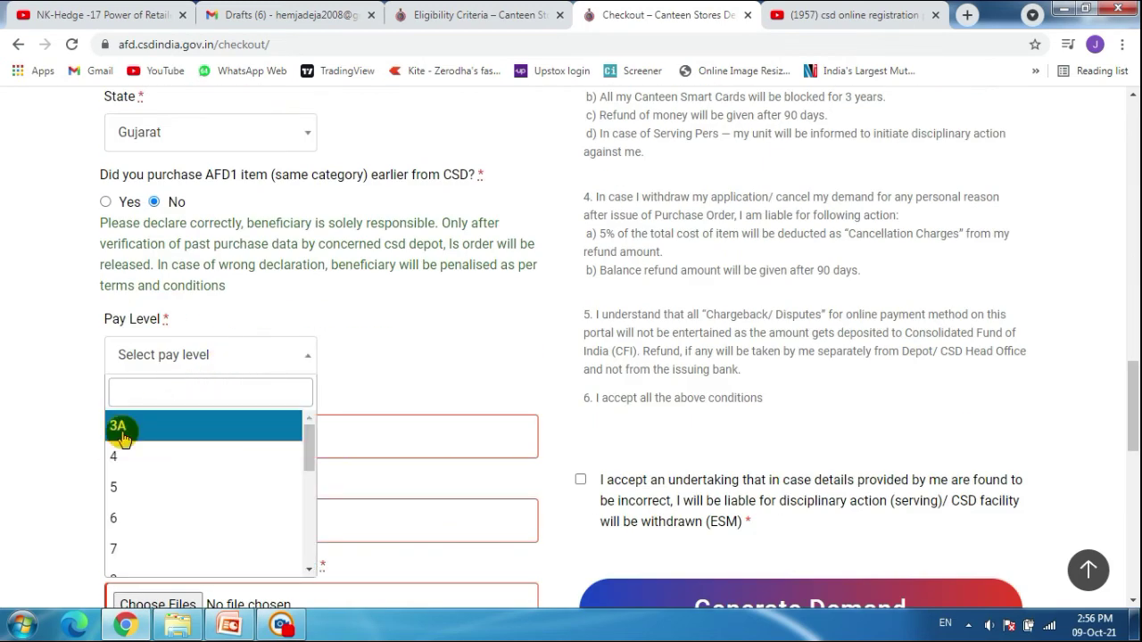
pyautogui.press('Escape')
pyautogui.click(170, 359)
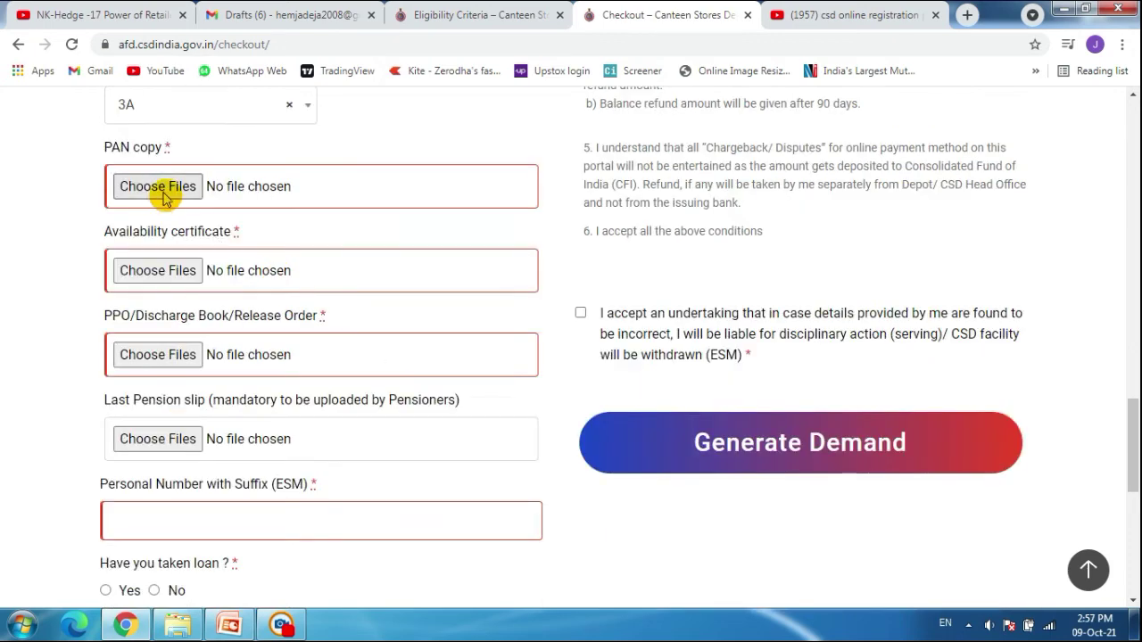
# Step: Bring up the file selection for the PAN copy, cancel it, and view the remaining demand form fields
pyautogui.click(164, 195)
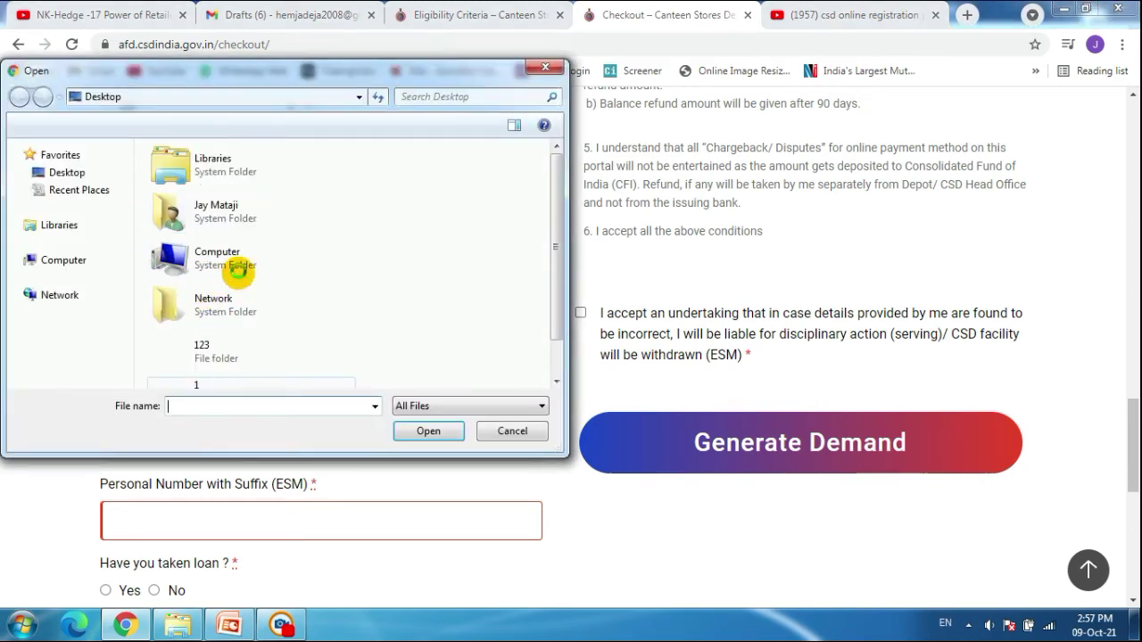
pyautogui.click(505, 432)
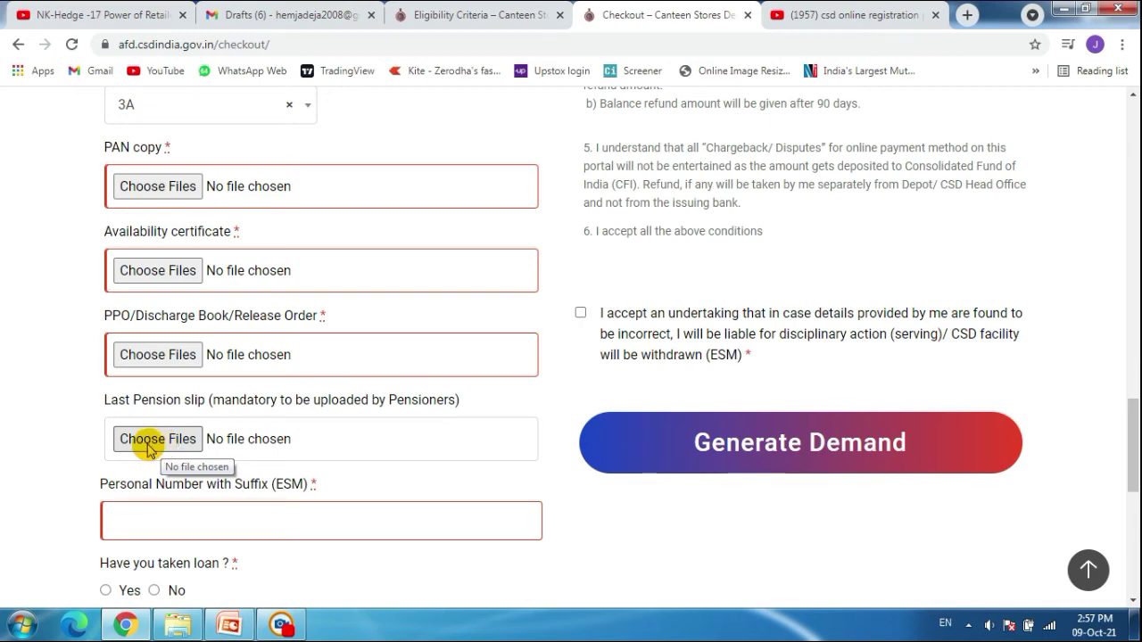
pyautogui.scroll(-2, 148, 444)
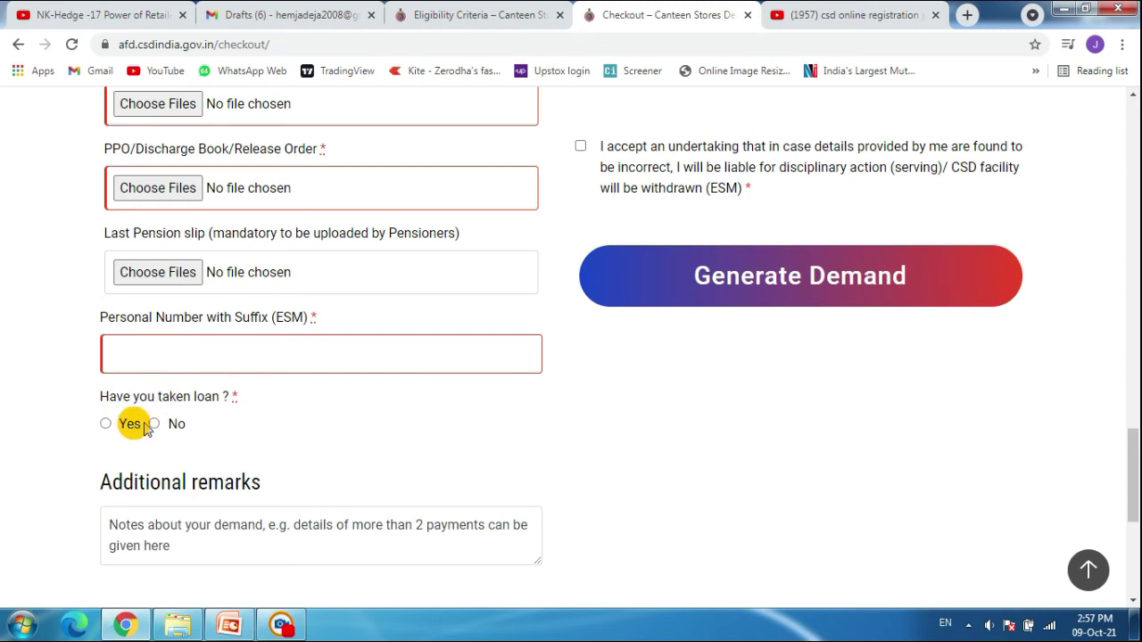
# Step: Answer Yes to having taken a loan and set the loan amount to 350000
pyautogui.click(106, 424)
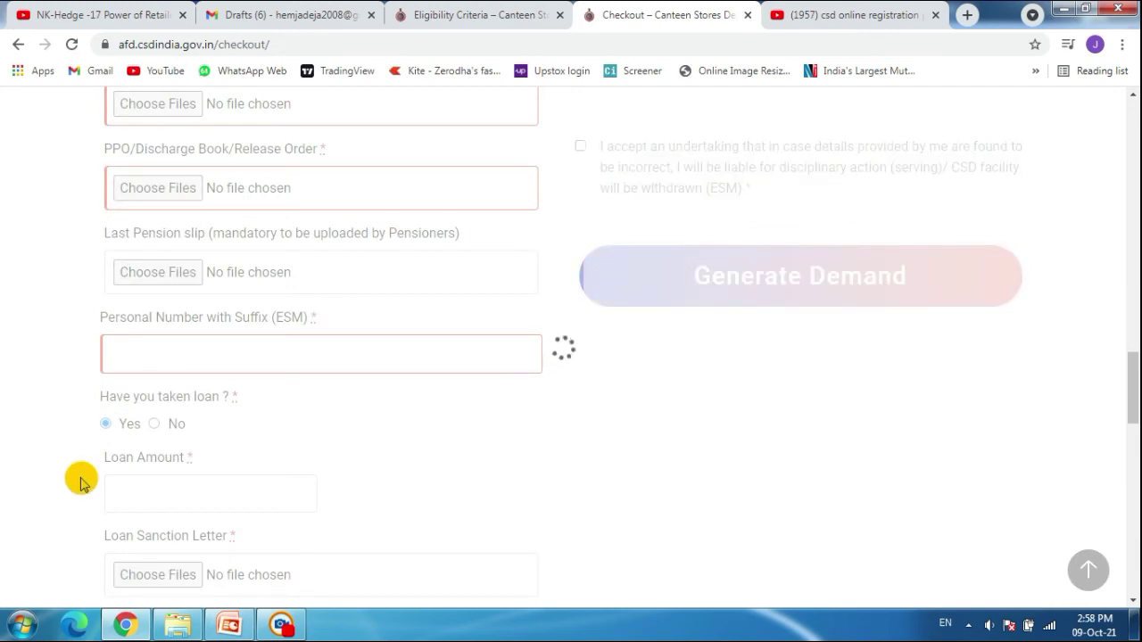
pyautogui.scroll(-1, 80, 482)
pyautogui.click(147, 408)
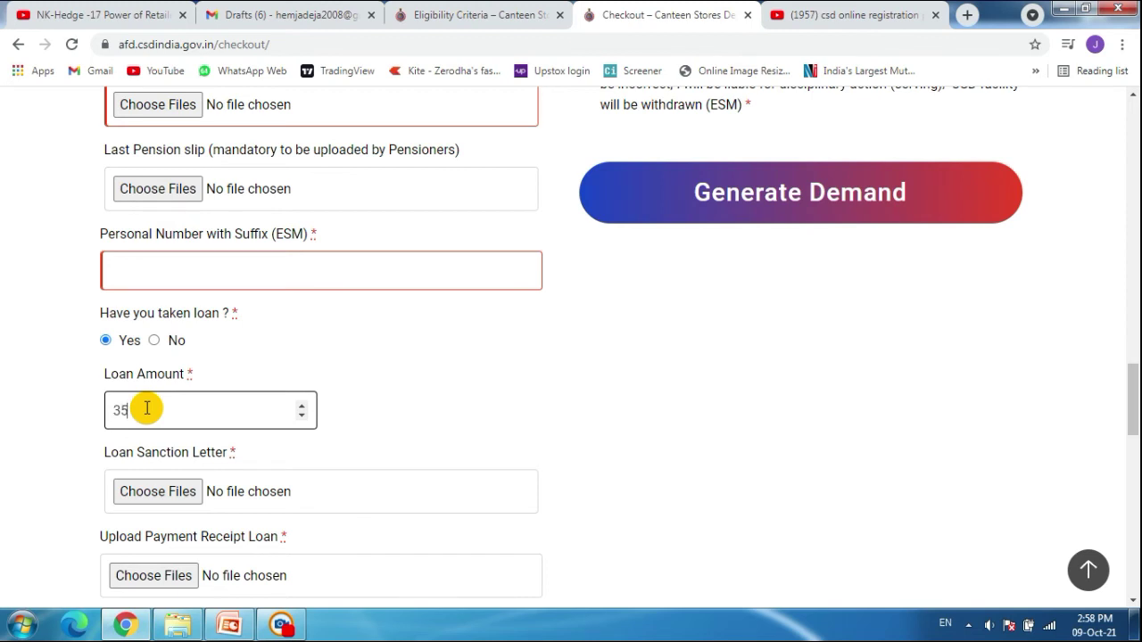
pyautogui.click(7, 429)
# Step: Choose CSD HO Main Account as the account where the loan amount is deposited
pyautogui.scroll(-2, 200, 308)
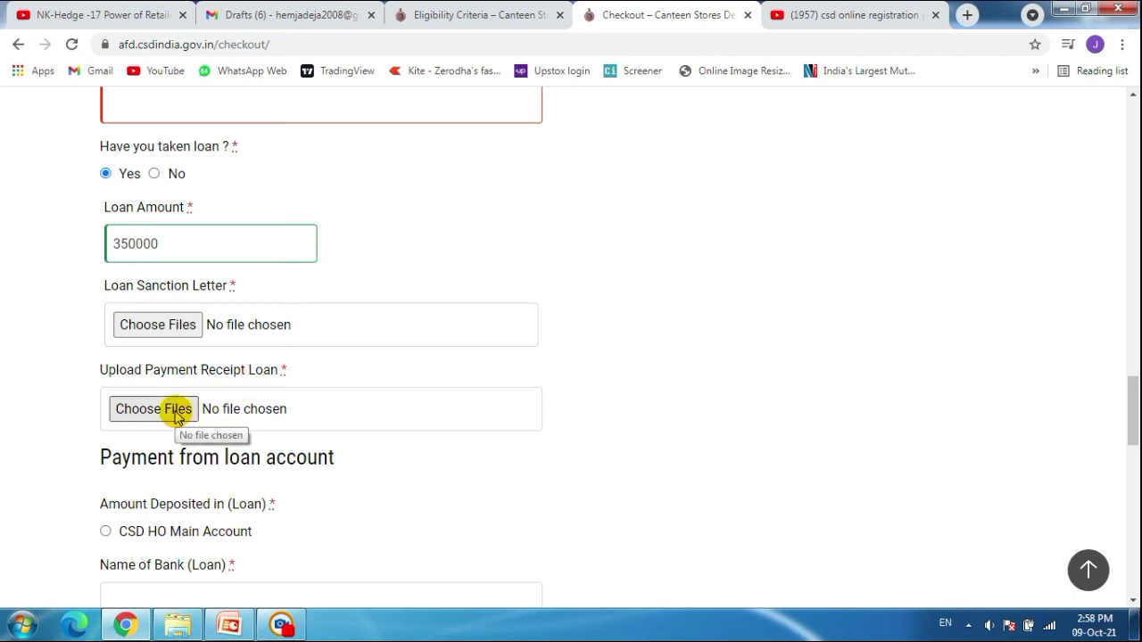
pyautogui.scroll(-3, 179, 410)
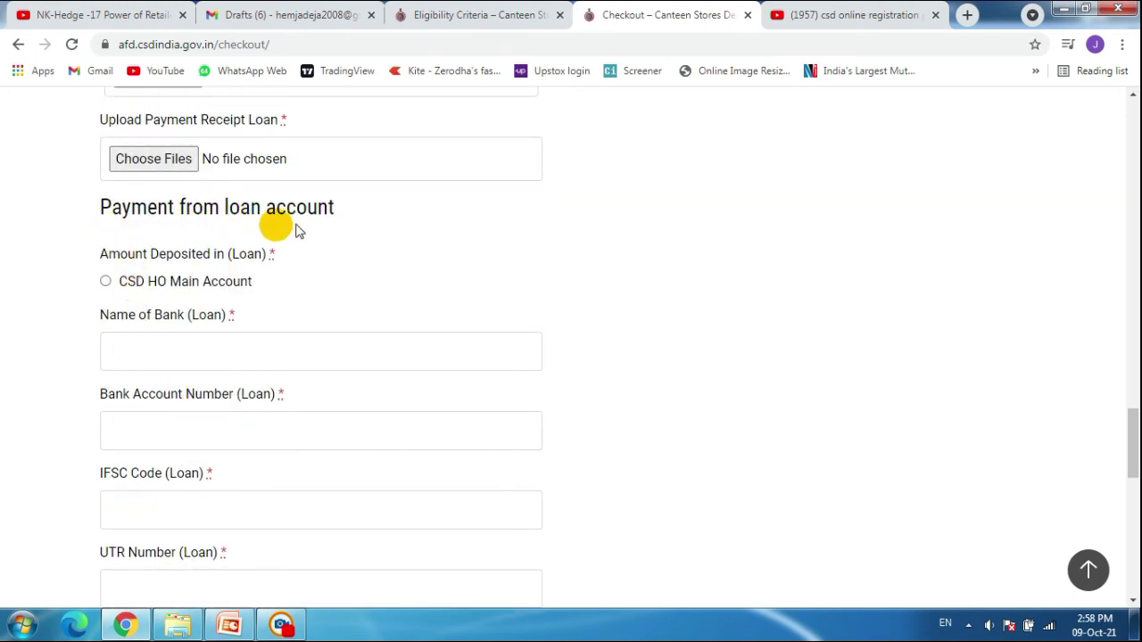
pyautogui.click(105, 282)
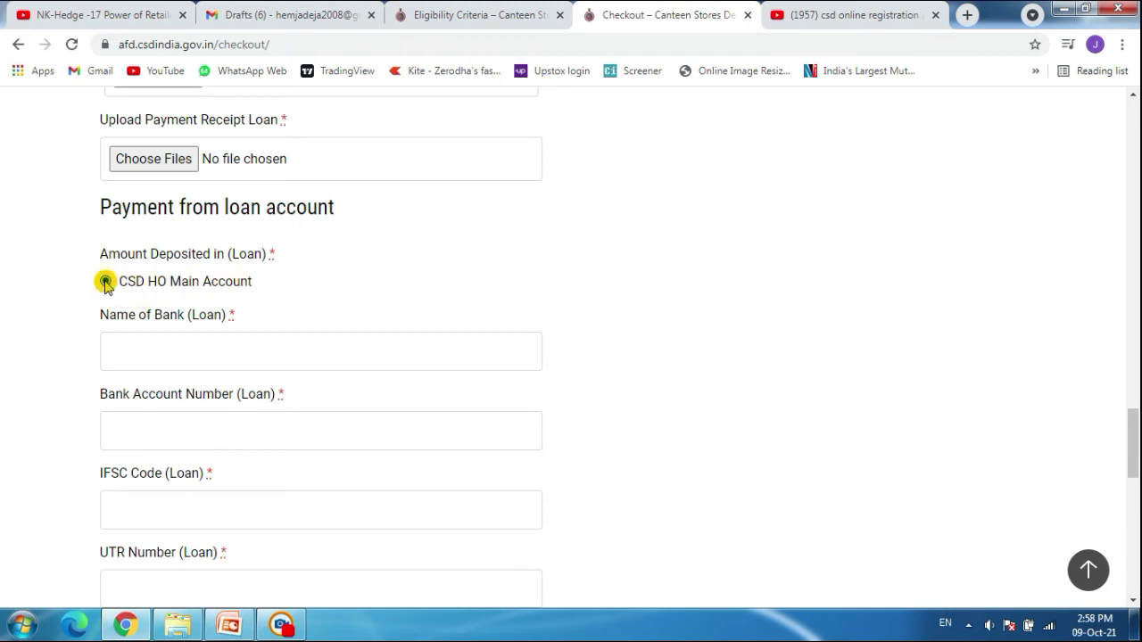
# Step: Go through the loan payment fields for bank name, account number, IFSC code, UTR number, amount paid and payment date without filling them
pyautogui.click(145, 356)
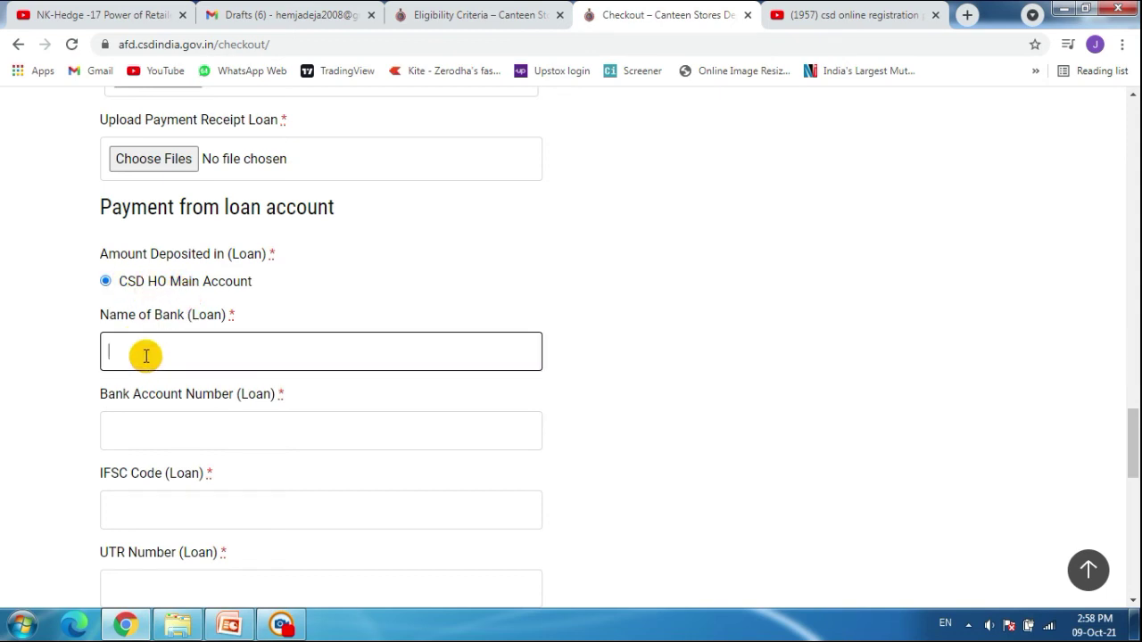
pyautogui.scroll(-1, 147, 357)
pyautogui.click(148, 357)
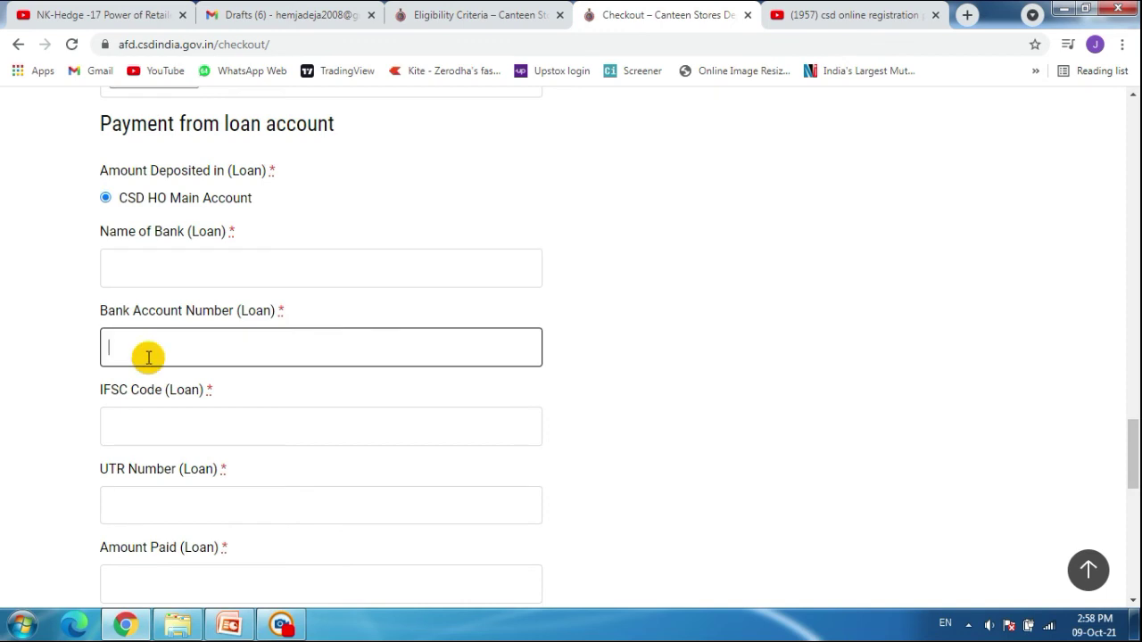
pyautogui.click(156, 415)
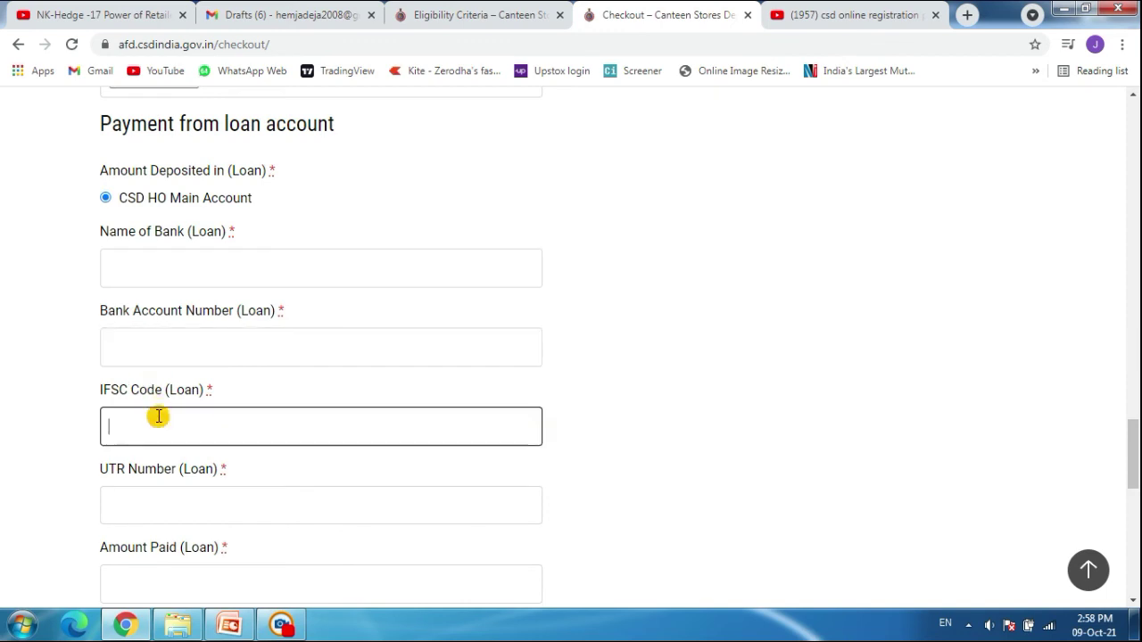
pyautogui.scroll(-1, 158, 416)
pyautogui.click(158, 418)
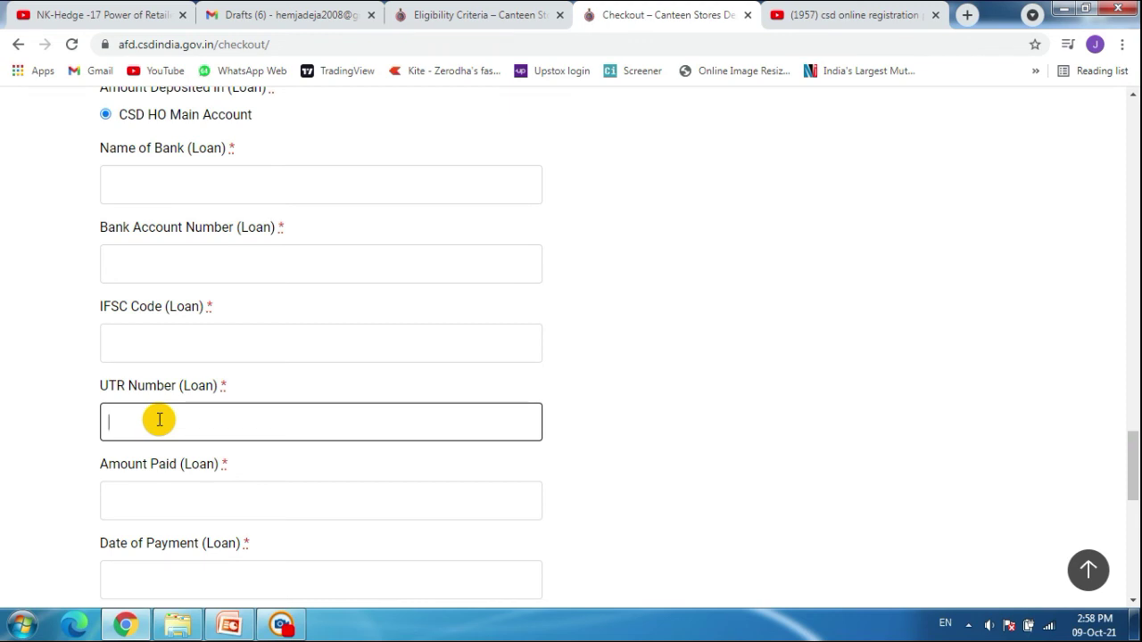
pyautogui.click(153, 491)
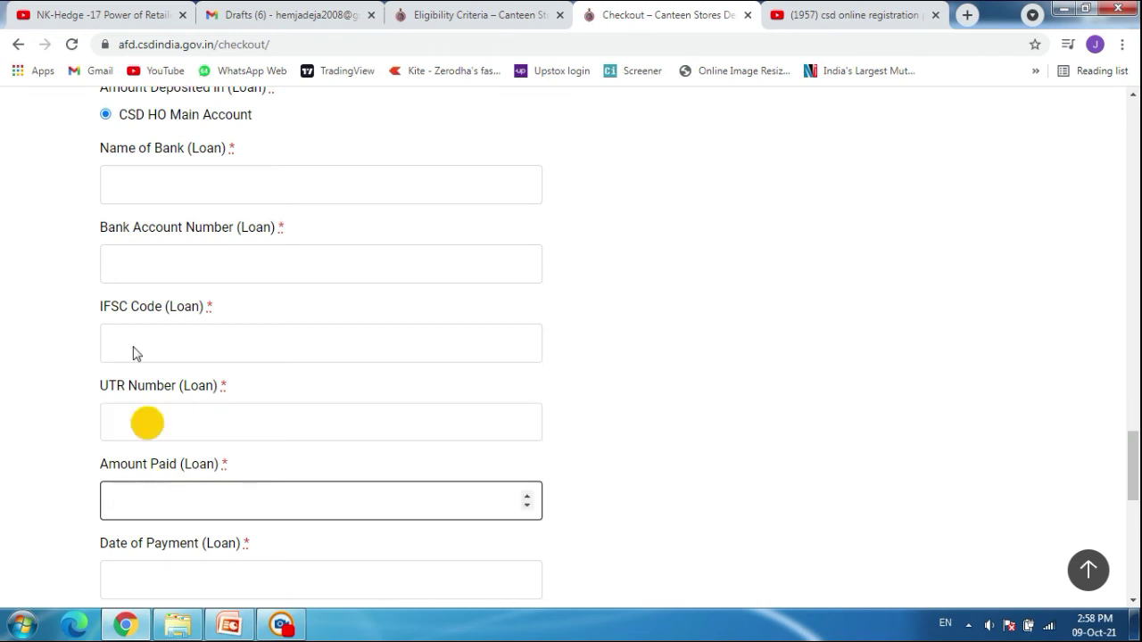
pyautogui.scroll(-2, 97, 407)
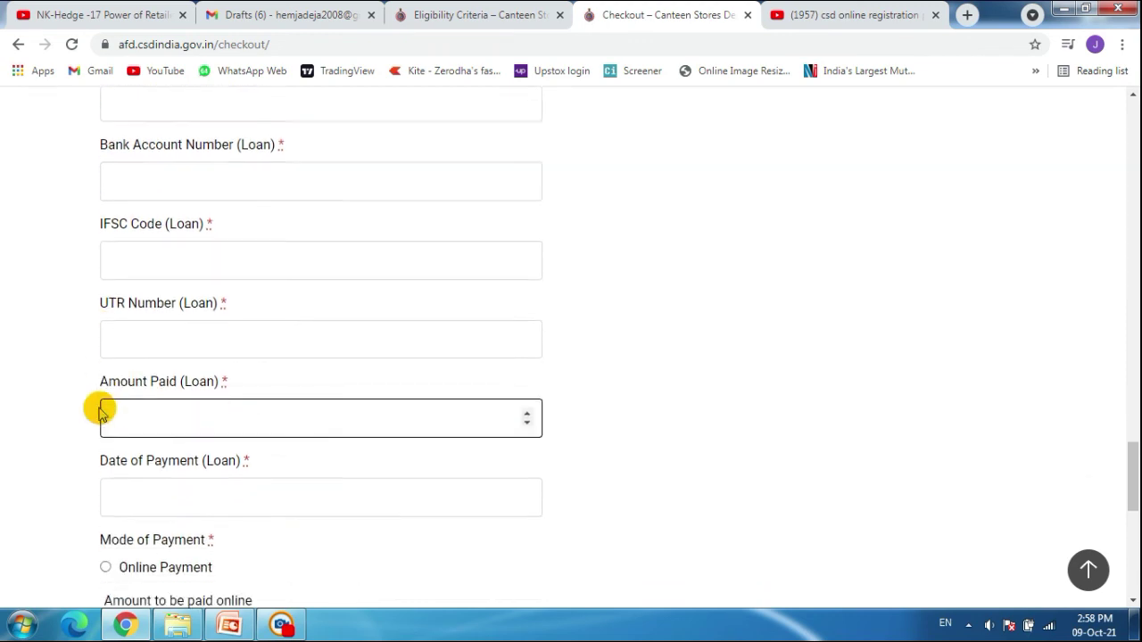
pyautogui.click(143, 409)
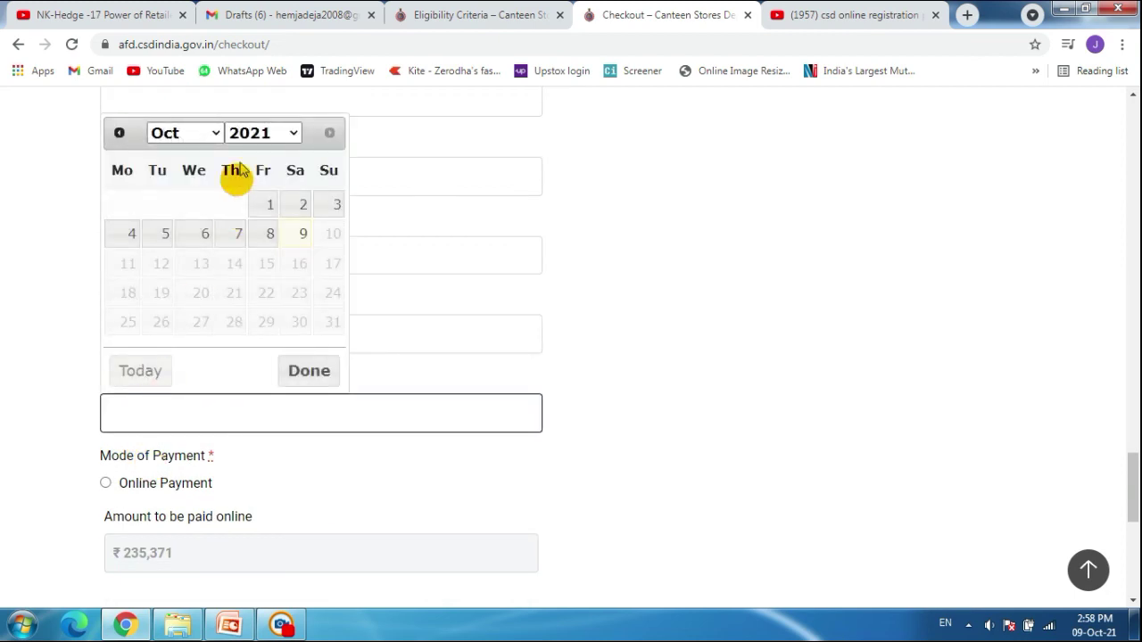
pyautogui.click(52, 376)
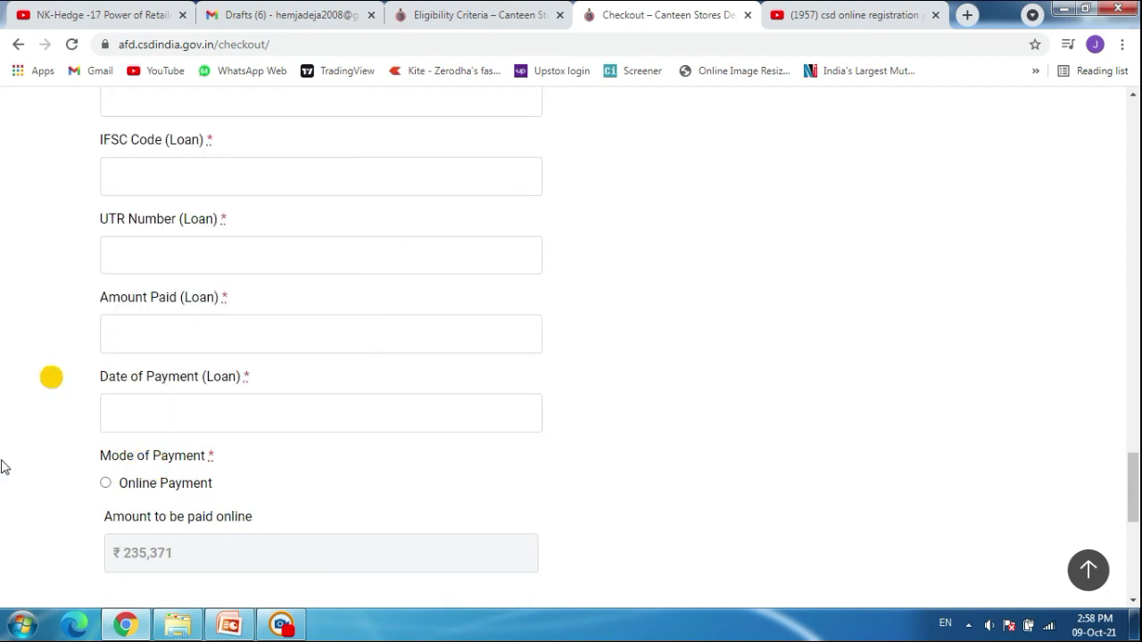
# Step: Choose Online Payment as the mode of payment
pyautogui.click(106, 484)
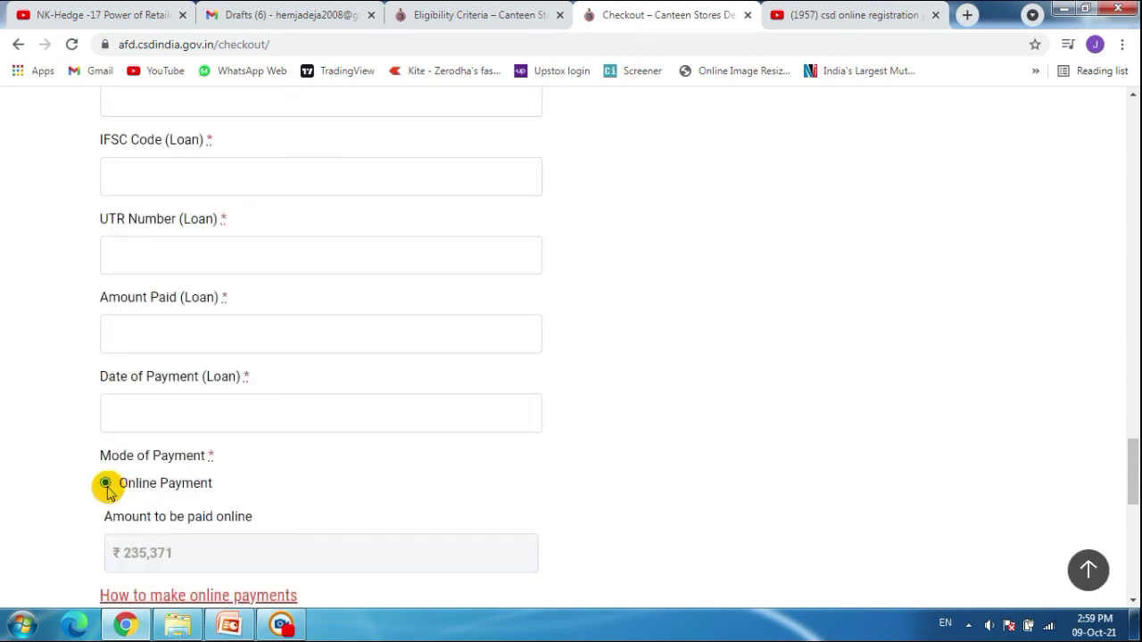
pyautogui.scroll(-2, 94, 500)
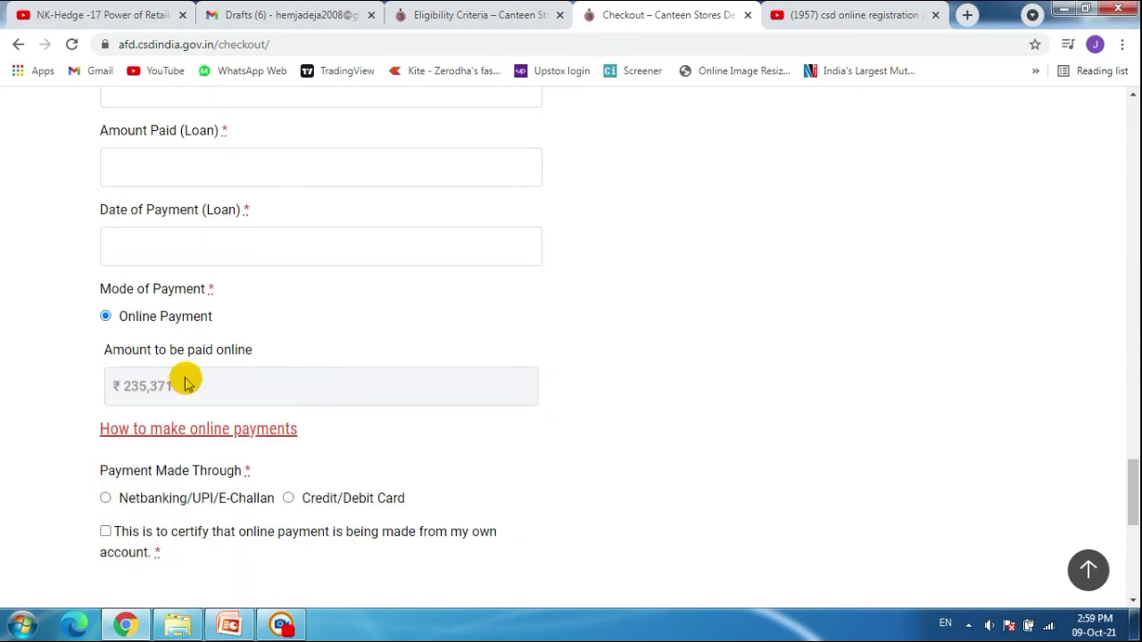
pyautogui.click(106, 318)
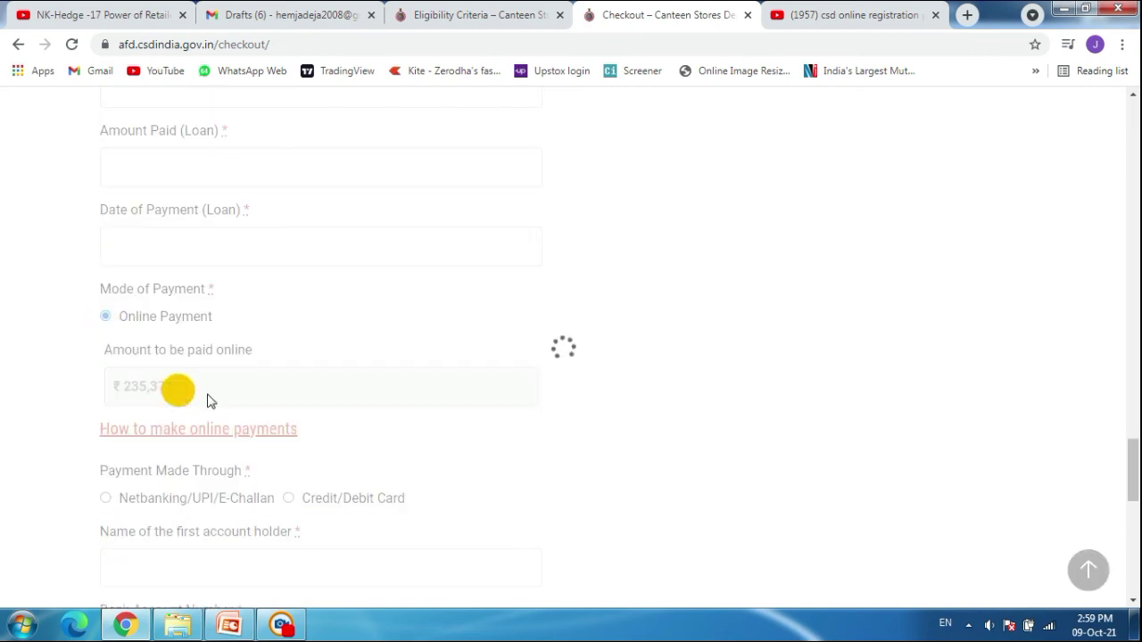
# Step: Examine the online payment method options, account holder, bank account number and card holder fields, own-account certification and additional remarks
pyautogui.scroll(-2, 4, 470)
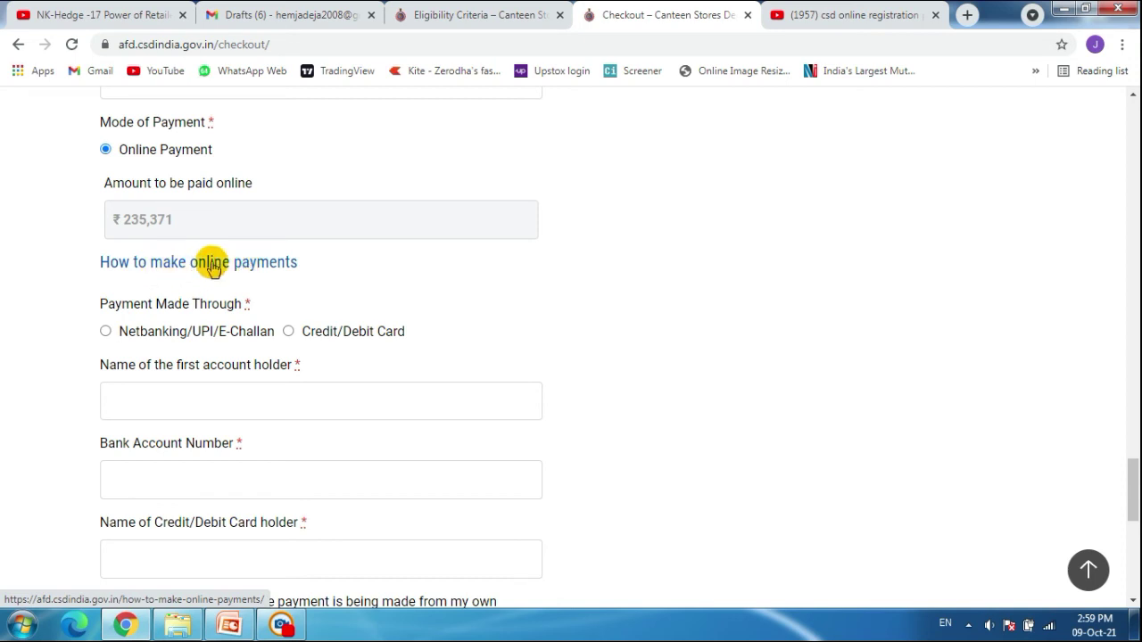
pyautogui.scroll(-2, 3, 458)
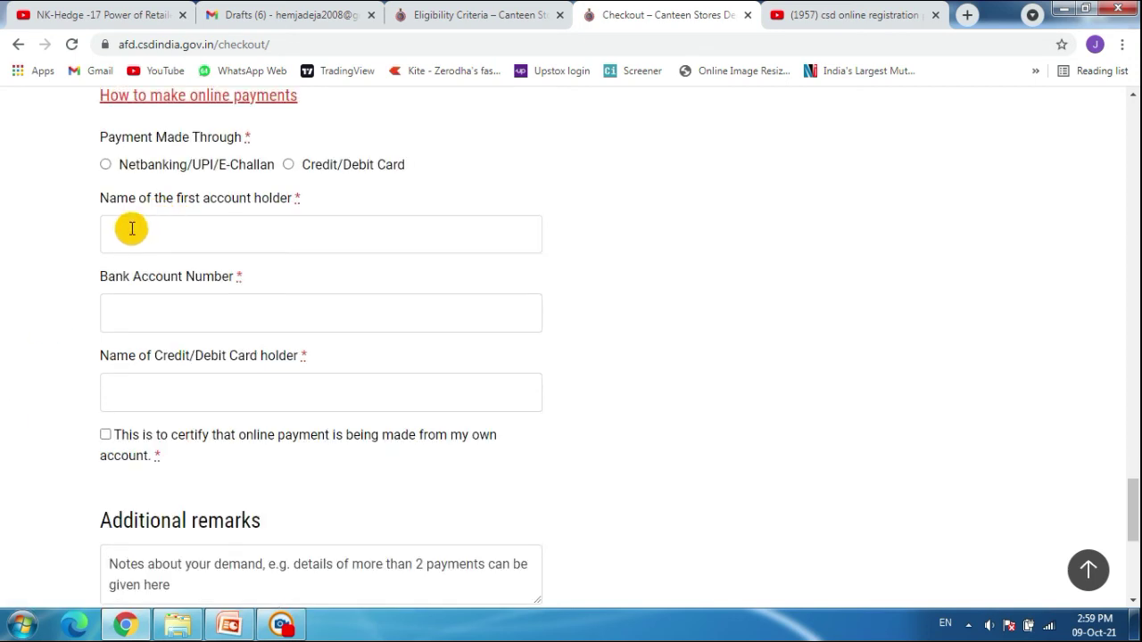
pyautogui.click(255, 233)
pyautogui.click(233, 310)
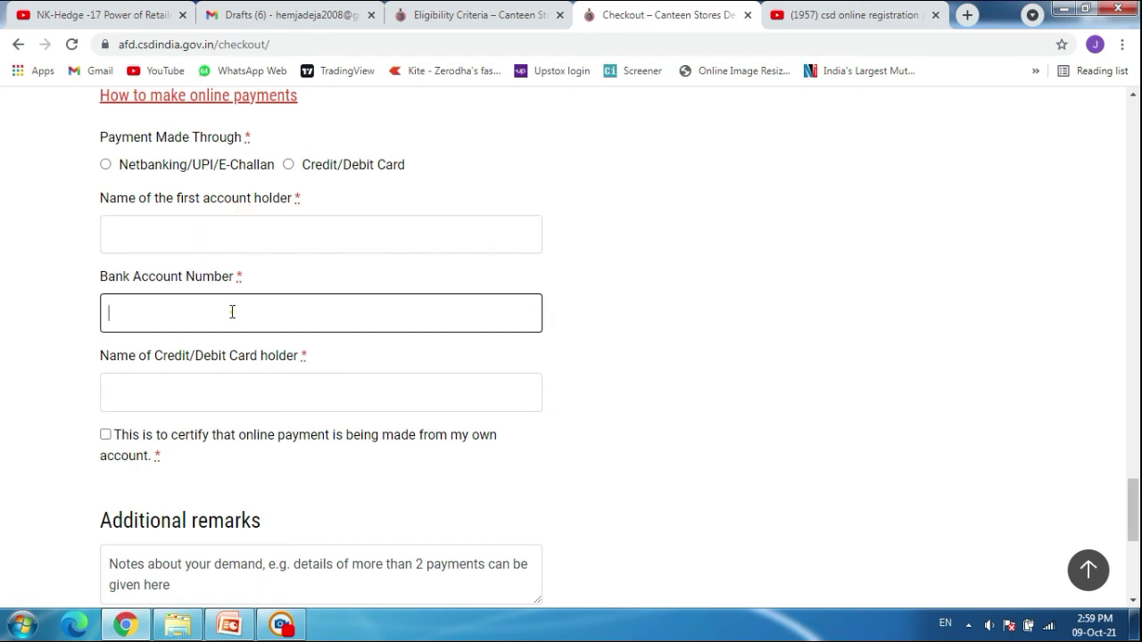
pyautogui.click(221, 391)
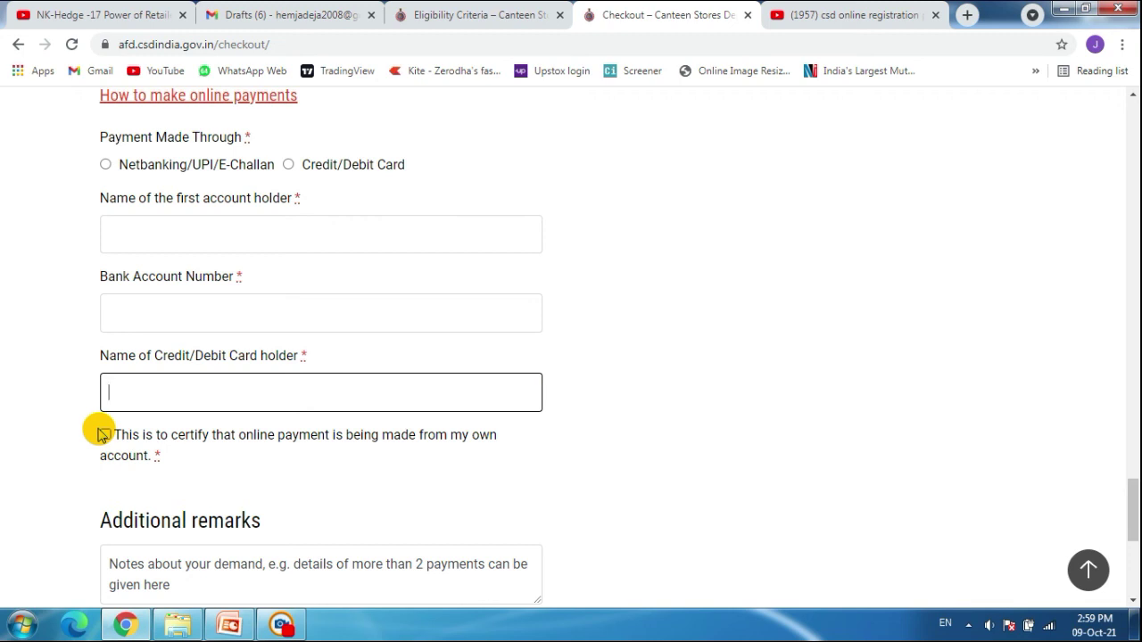
pyautogui.scroll(-2, 101, 434)
pyautogui.click(174, 411)
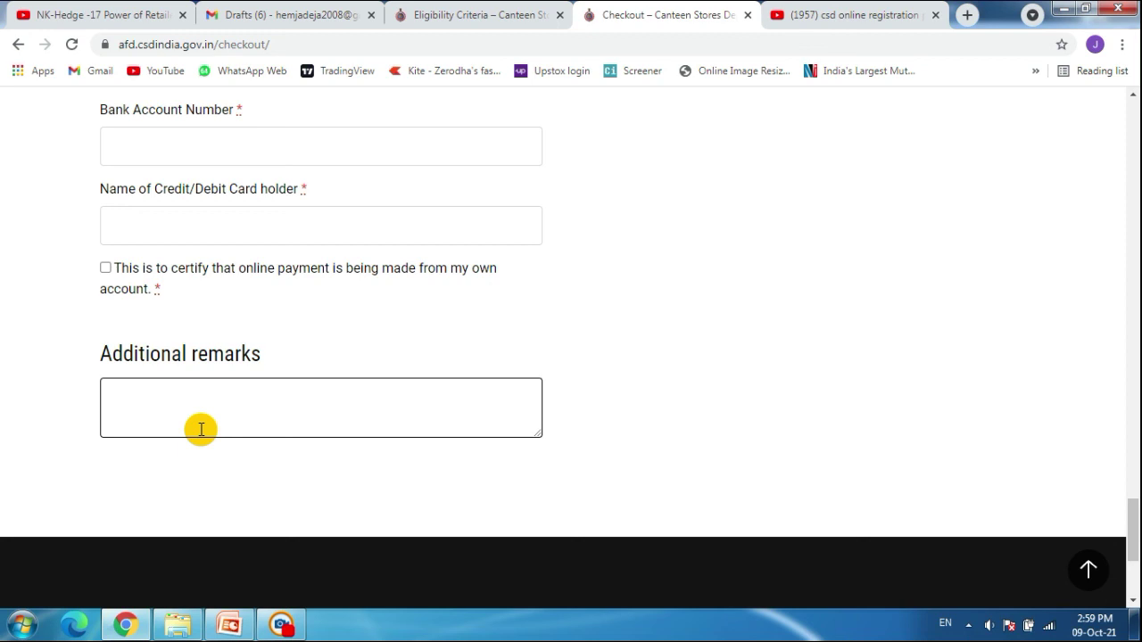
# Step: Try to generate the demand from the checkout form and view the certification conditions
pyautogui.scroll(5, 200, 429)
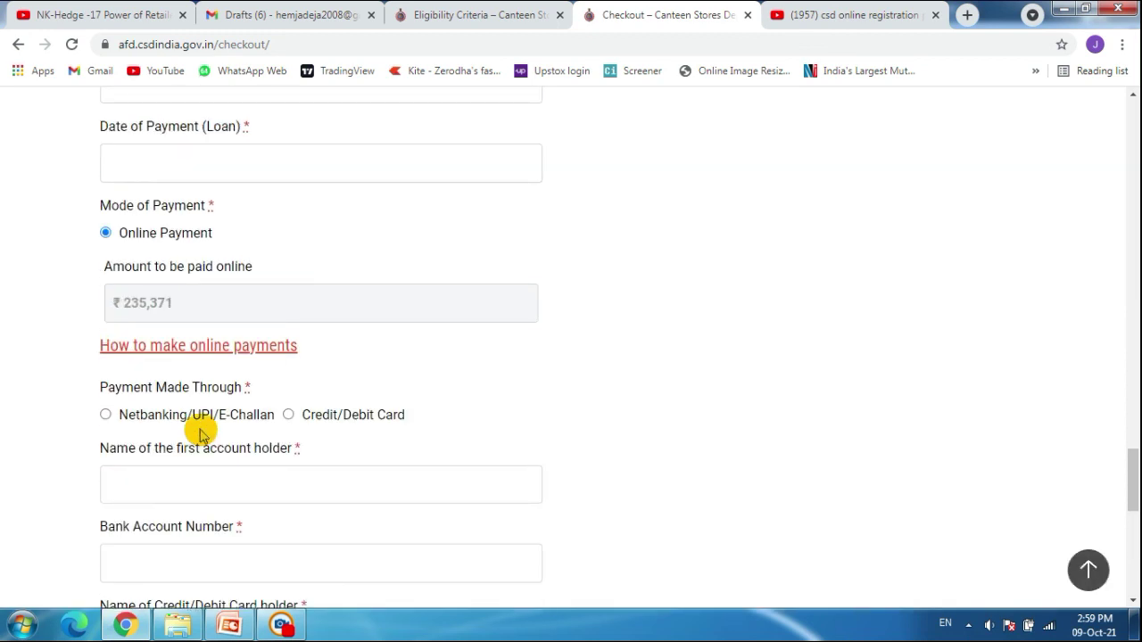
pyautogui.scroll(8, 200, 435)
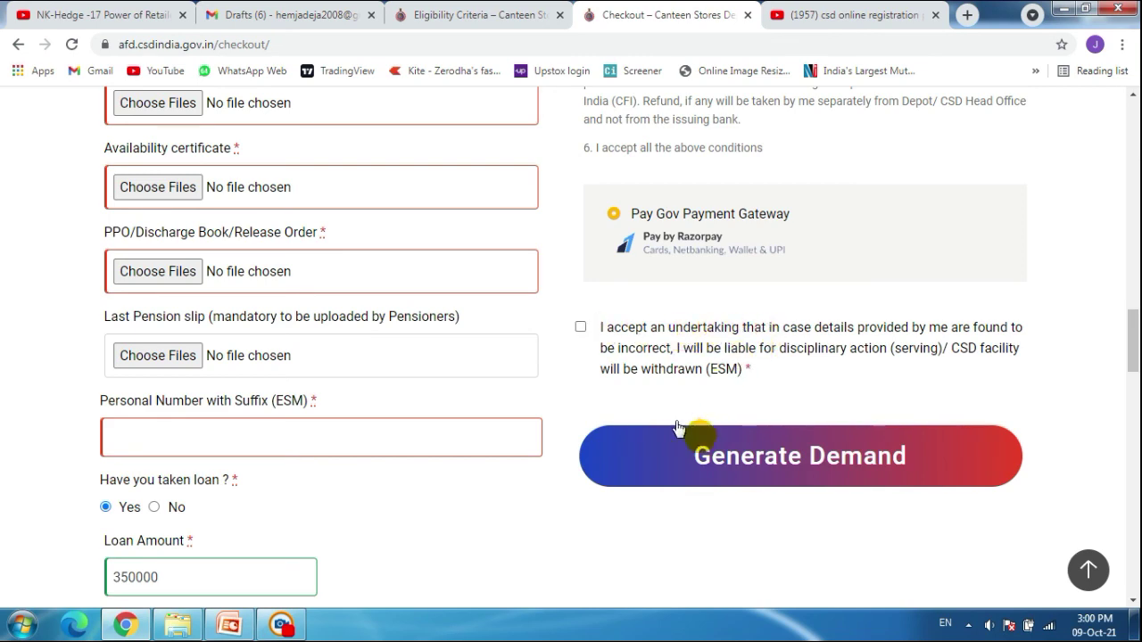
pyautogui.click(771, 460)
pyautogui.scroll(5, 771, 464)
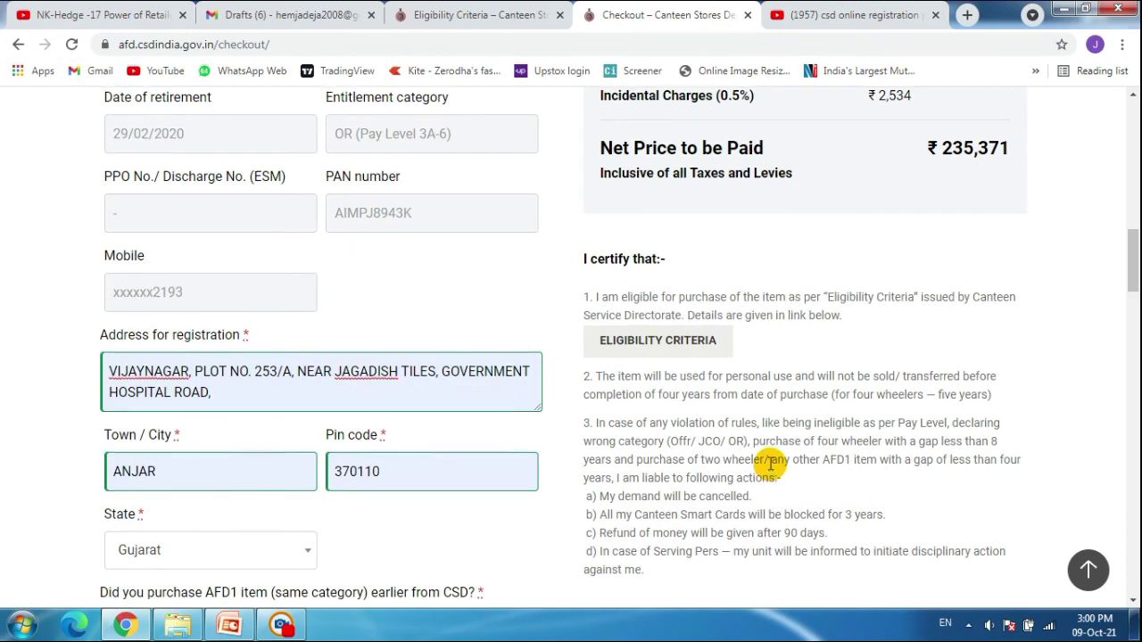